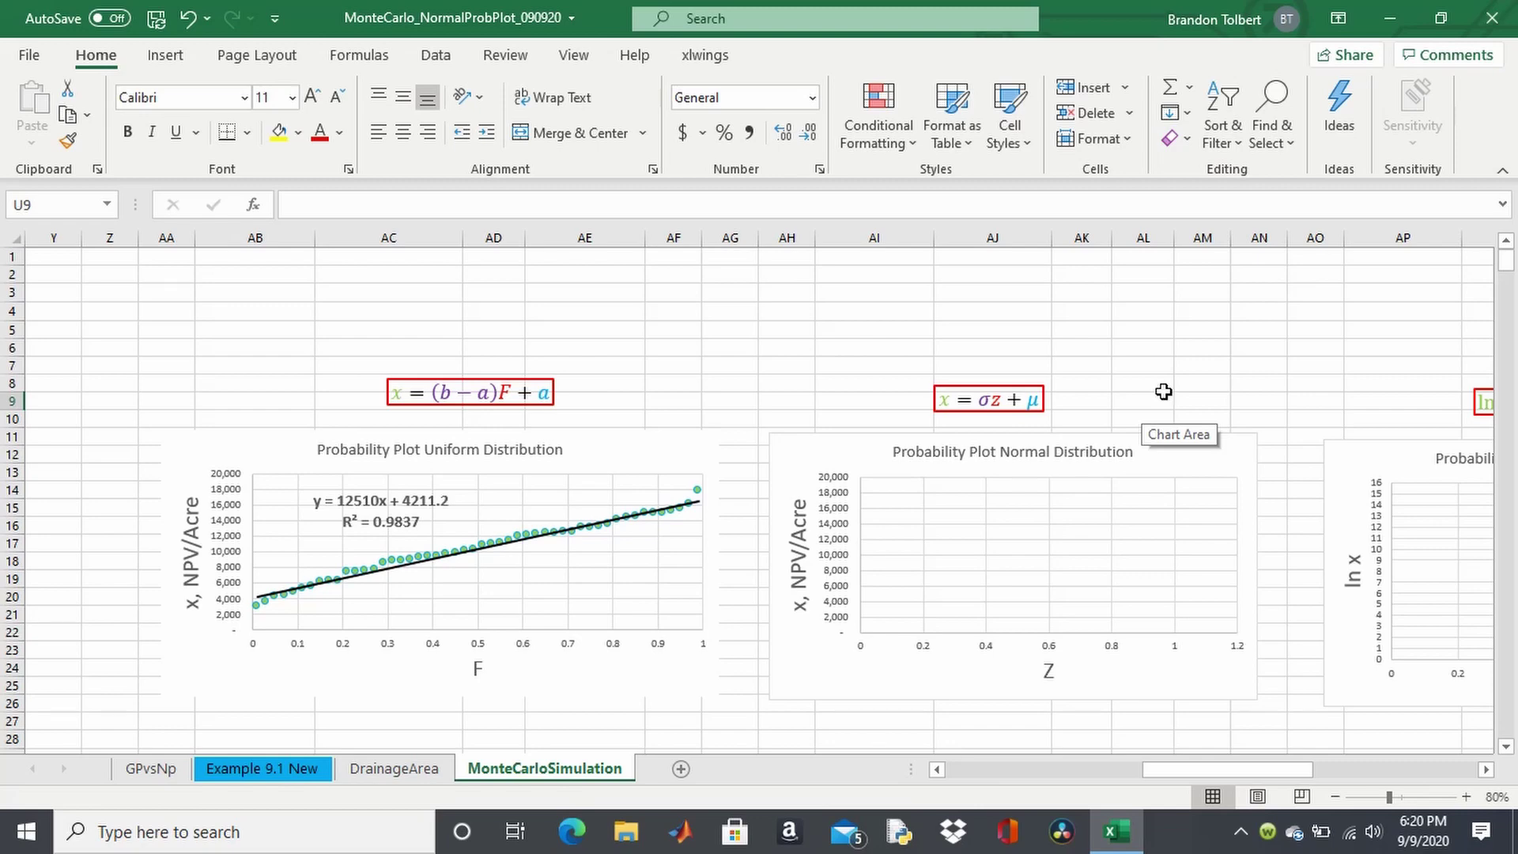
- Review the x = σz + μ equation note beside the probability plot
{"action": "scroll", "coordinate": [1131, 458], "scroll_direction": "down", "scroll_amount": 1}
{"action": "scroll", "coordinate": [1166, 519], "scroll_direction": "up", "scroll_amount": 1}
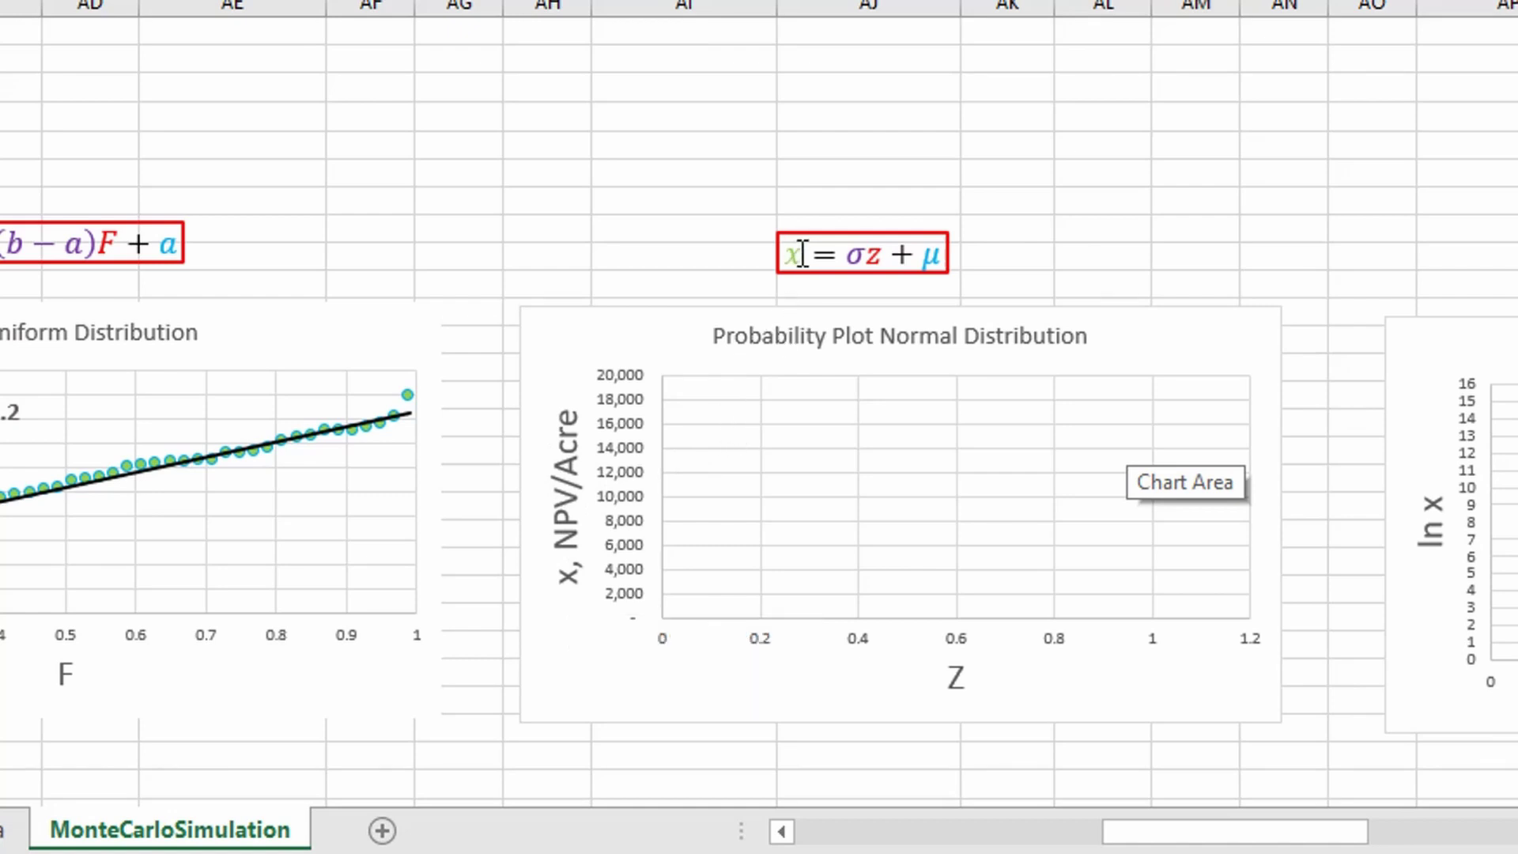
{"action": "left_click_drag", "start_coordinate": [786, 254], "coordinate": [941, 254]}
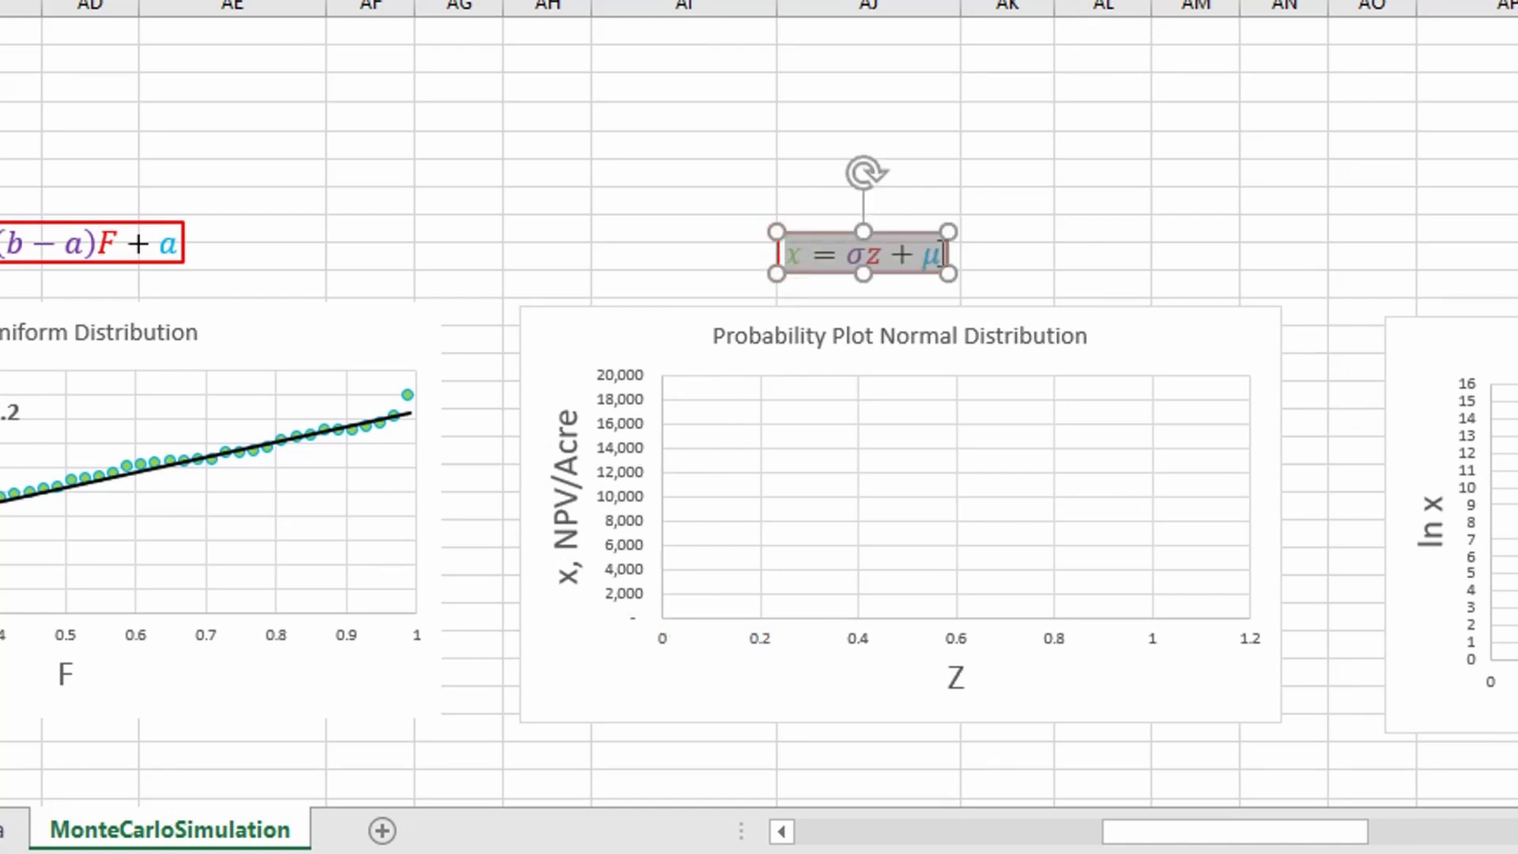
{"action": "left_click", "coordinate": [776, 197]}
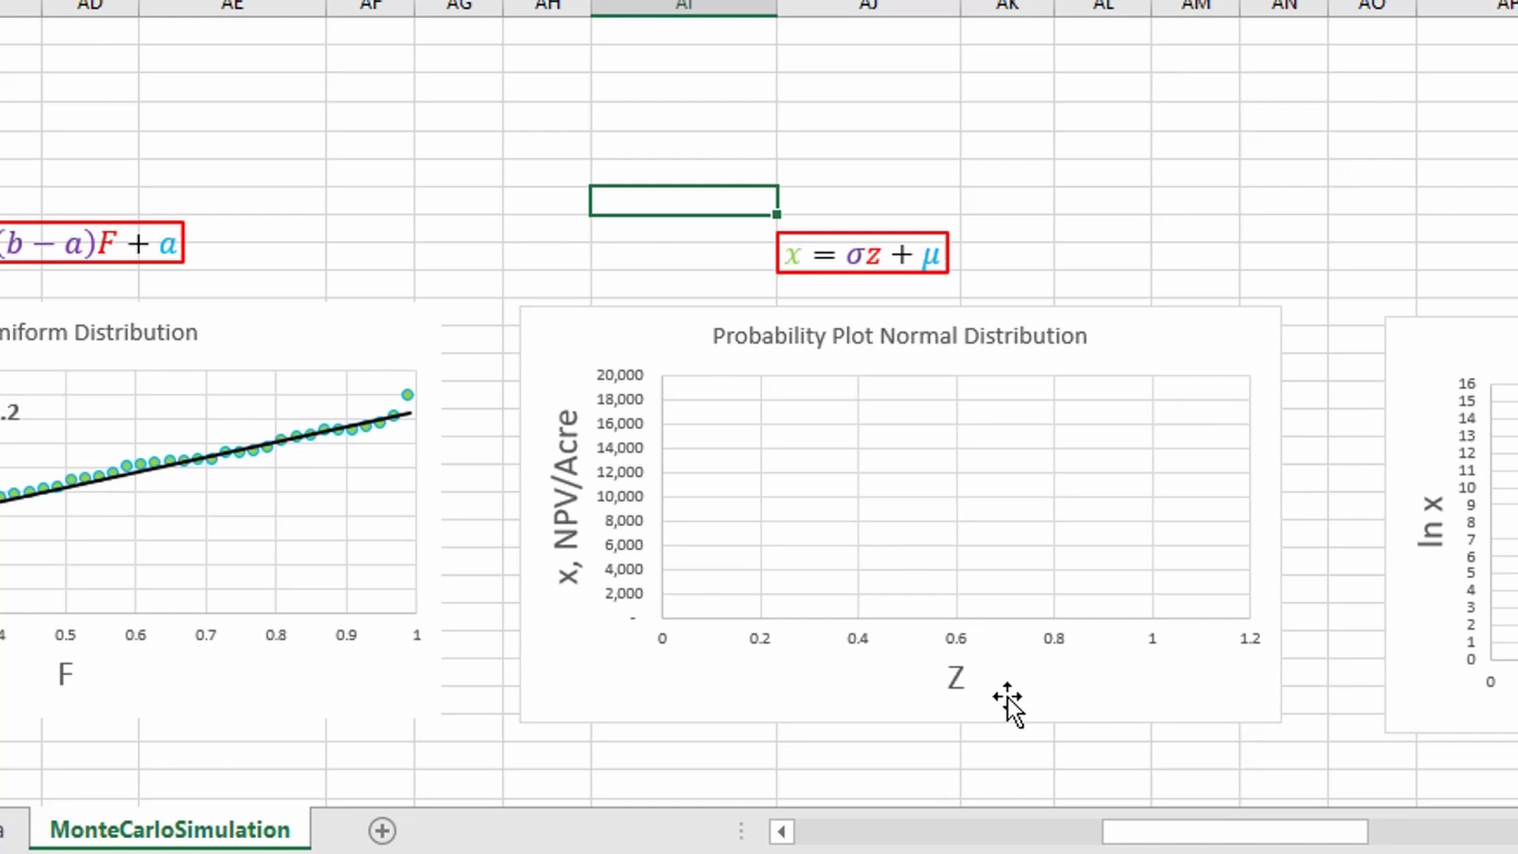
- Enter =NORM.S.INV(T9) in U9 and fill it down the whole Z column
{"action": "left_click_drag", "start_coordinate": [1234, 832], "coordinate": [1030, 840]}
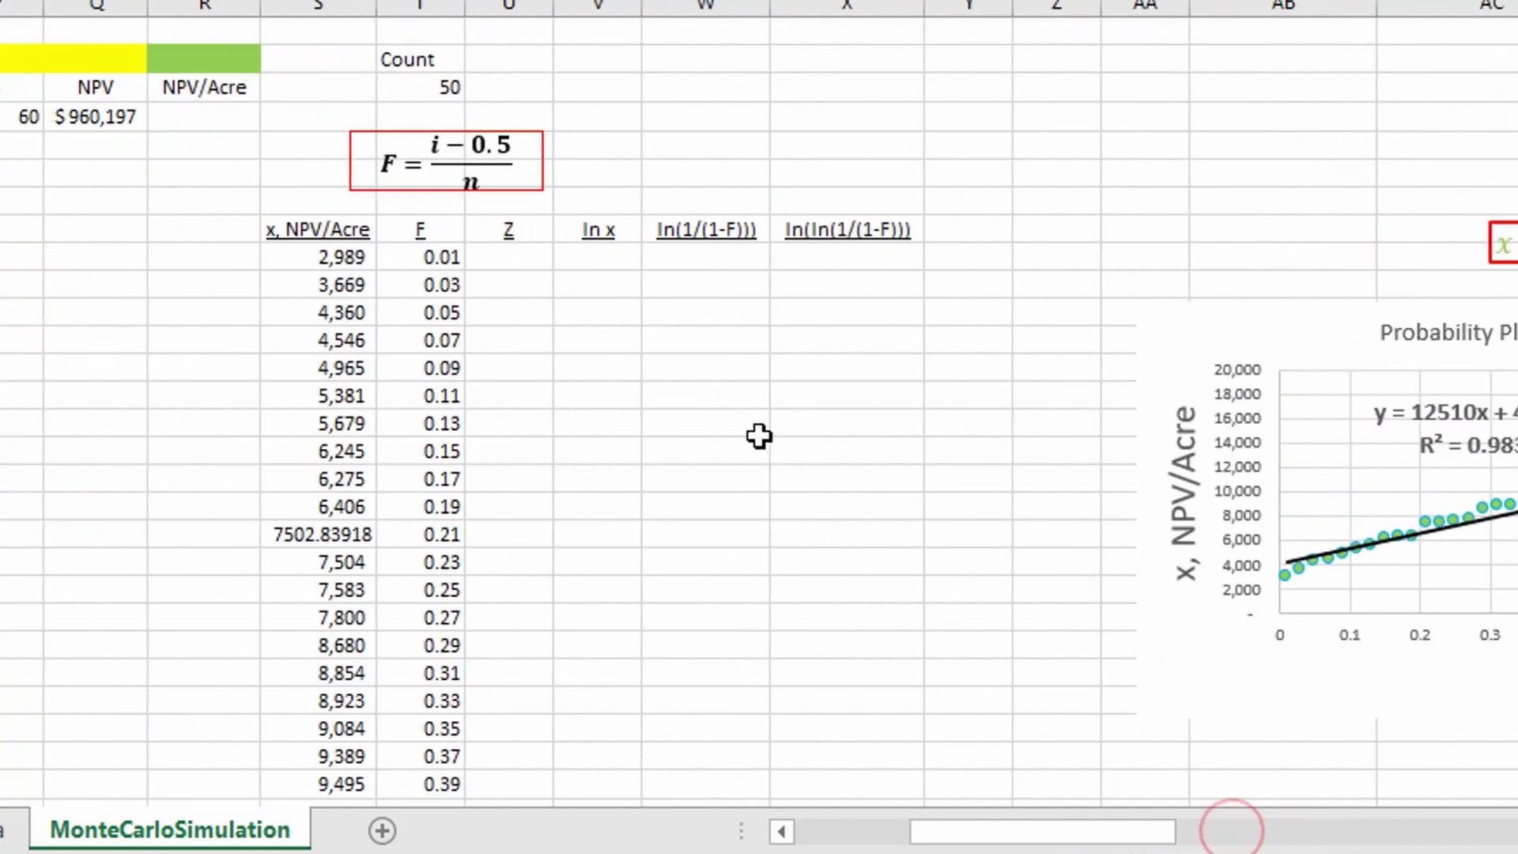
{"action": "left_click", "coordinate": [506, 257]}
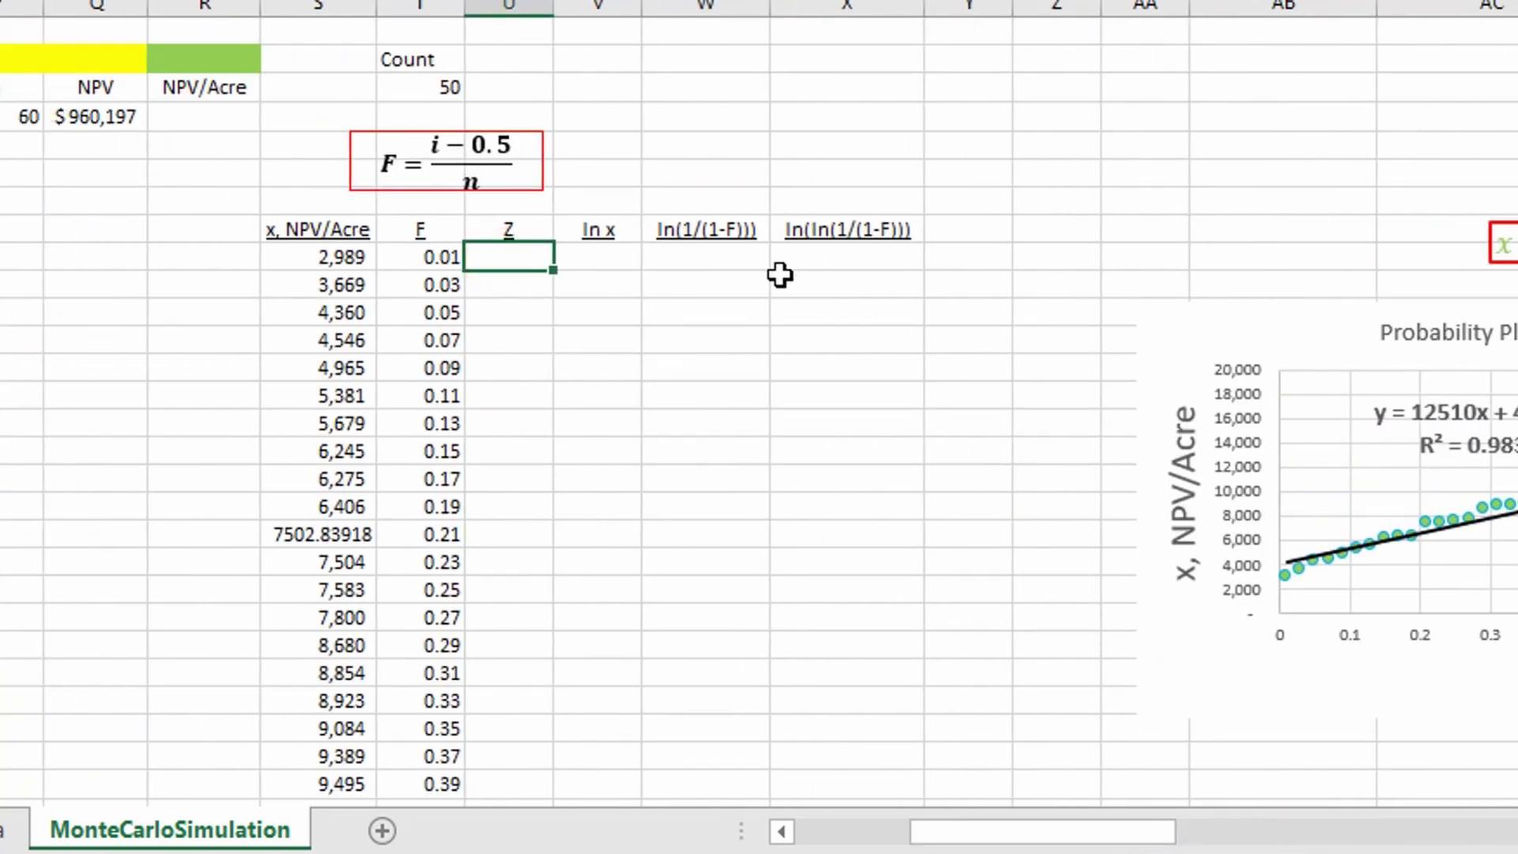
{"action": "type", "text": "=no"}
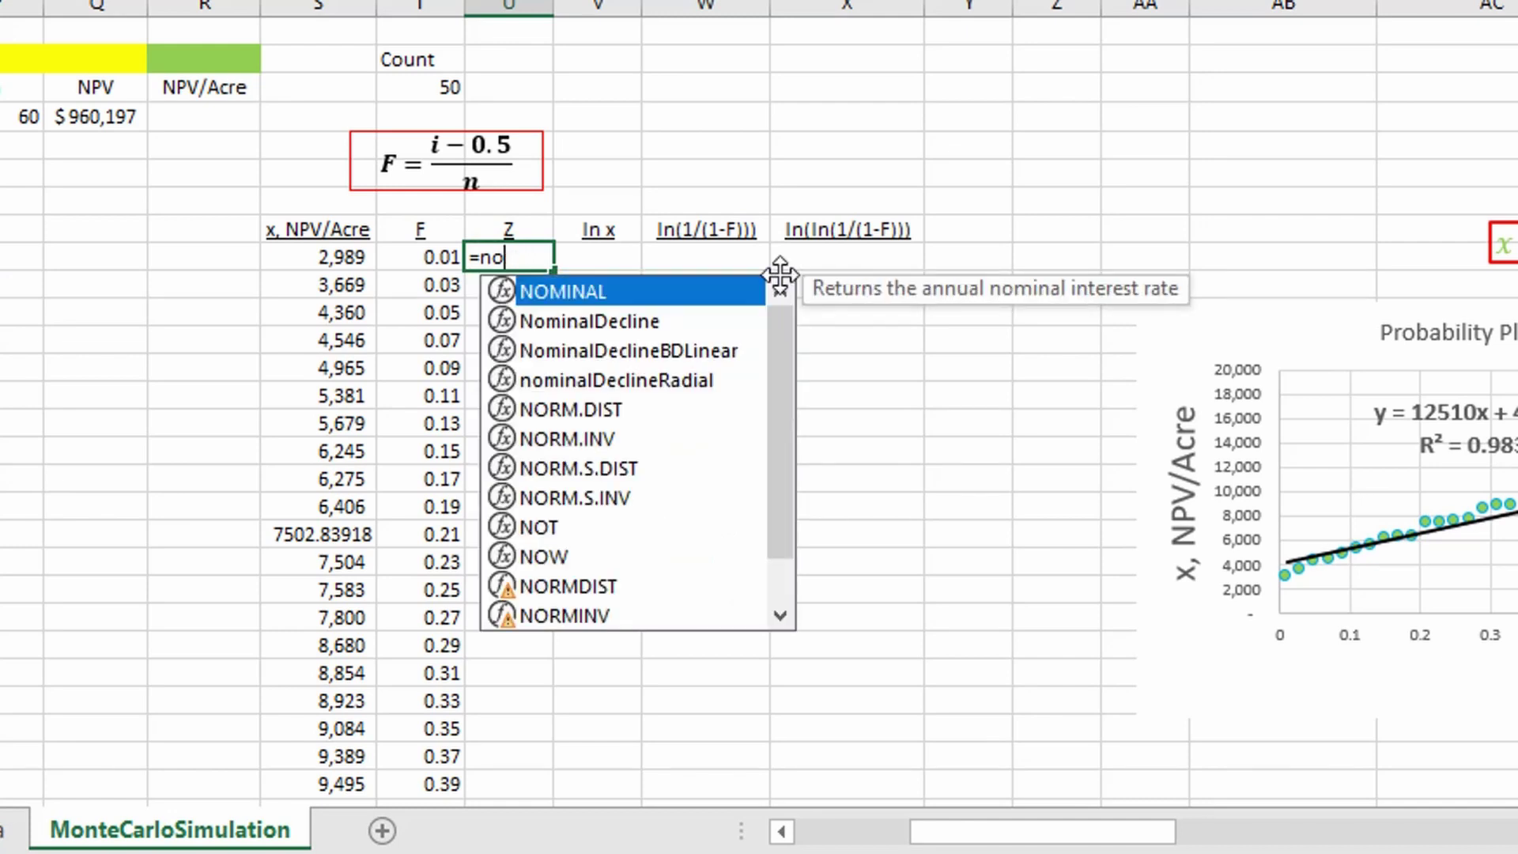
{"action": "type", "text": "rmal"}
{"action": "key", "text": "BackSpace"}
{"action": "key", "text": "BackSpace"}
{"action": "key", "text": "BackSpace"}
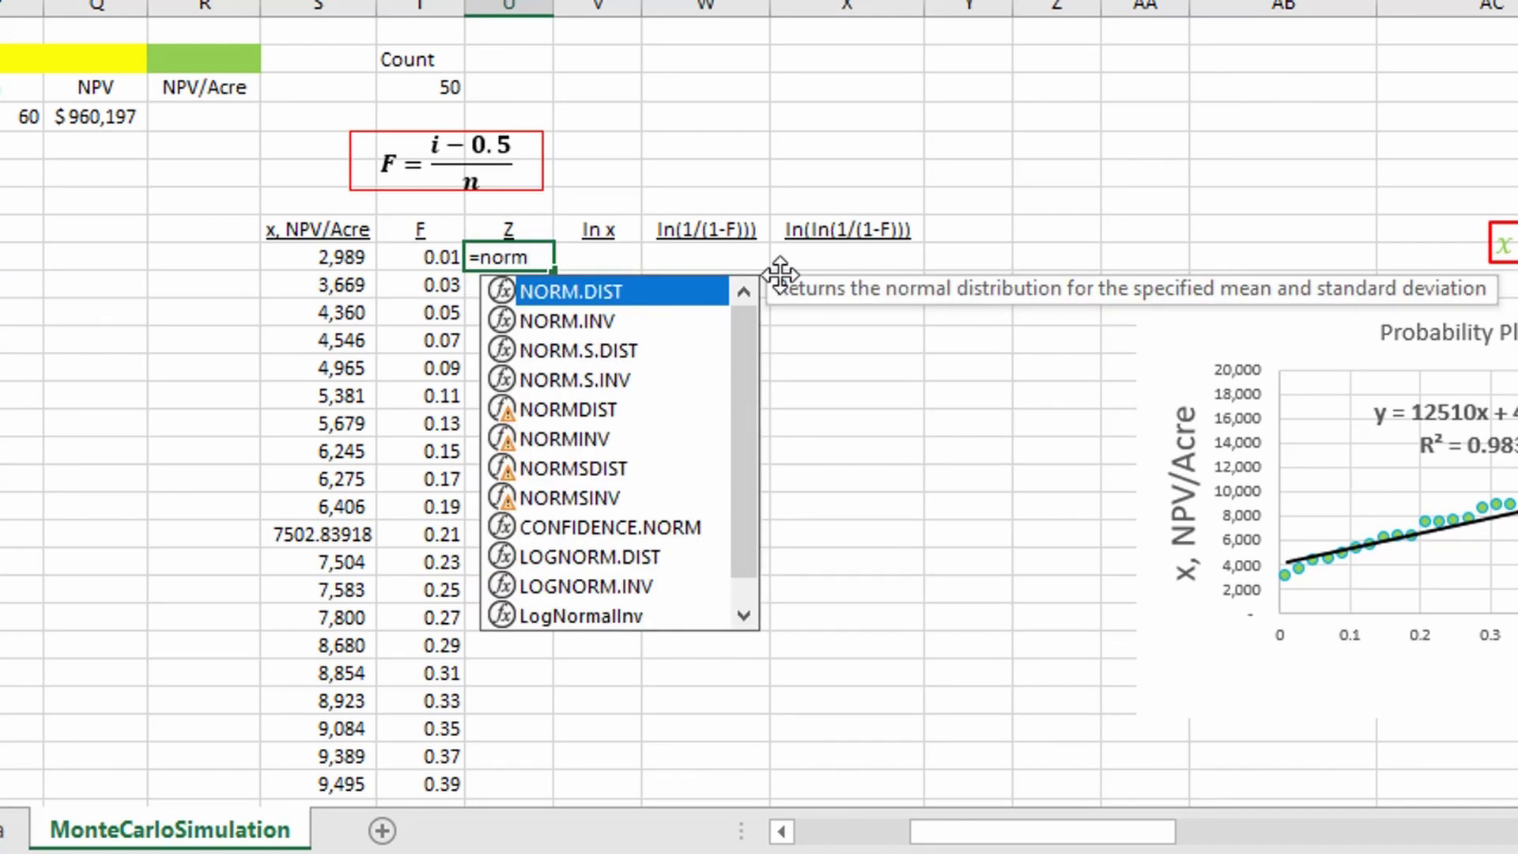
{"action": "type", "text": "m"}
{"action": "key", "text": "Down"}
{"action": "key", "text": "Down"}
{"action": "key", "text": "Down"}
{"action": "key", "text": "Tab"}
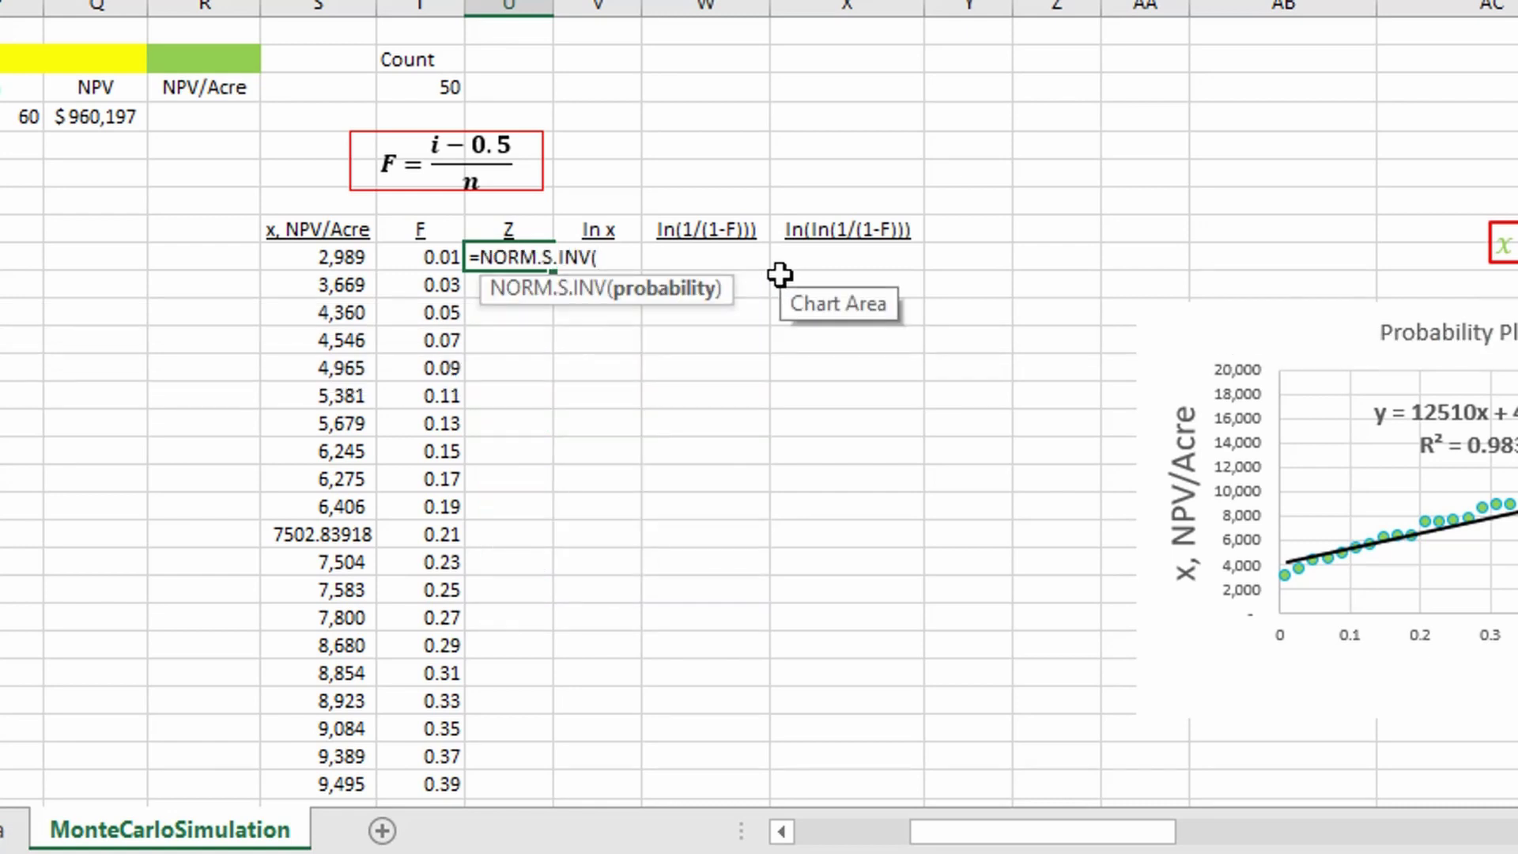
{"action": "left_click", "coordinate": [418, 257]}
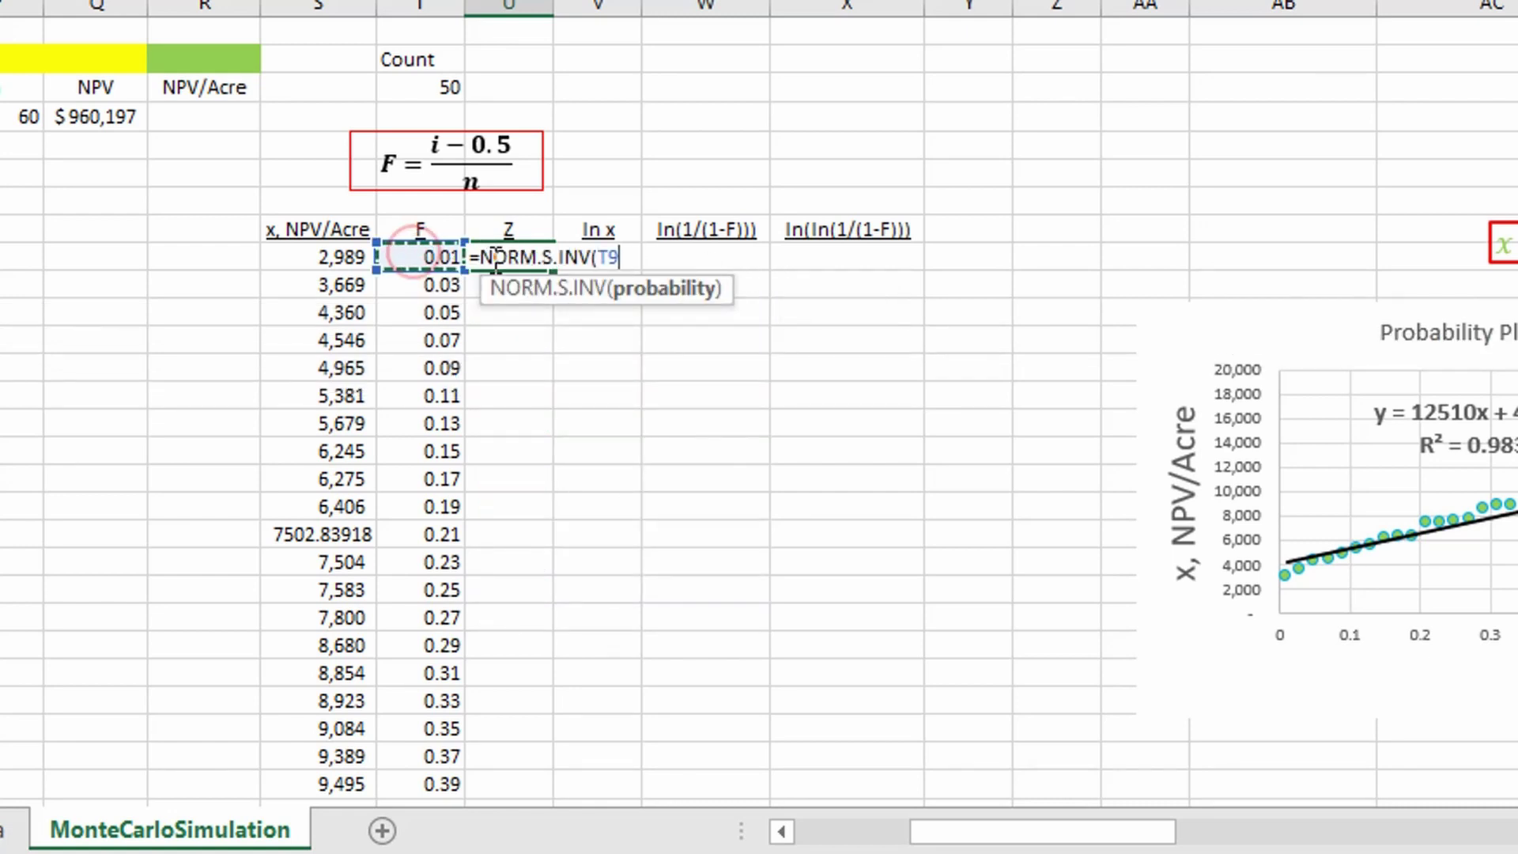
{"action": "key", "text": "Return"}
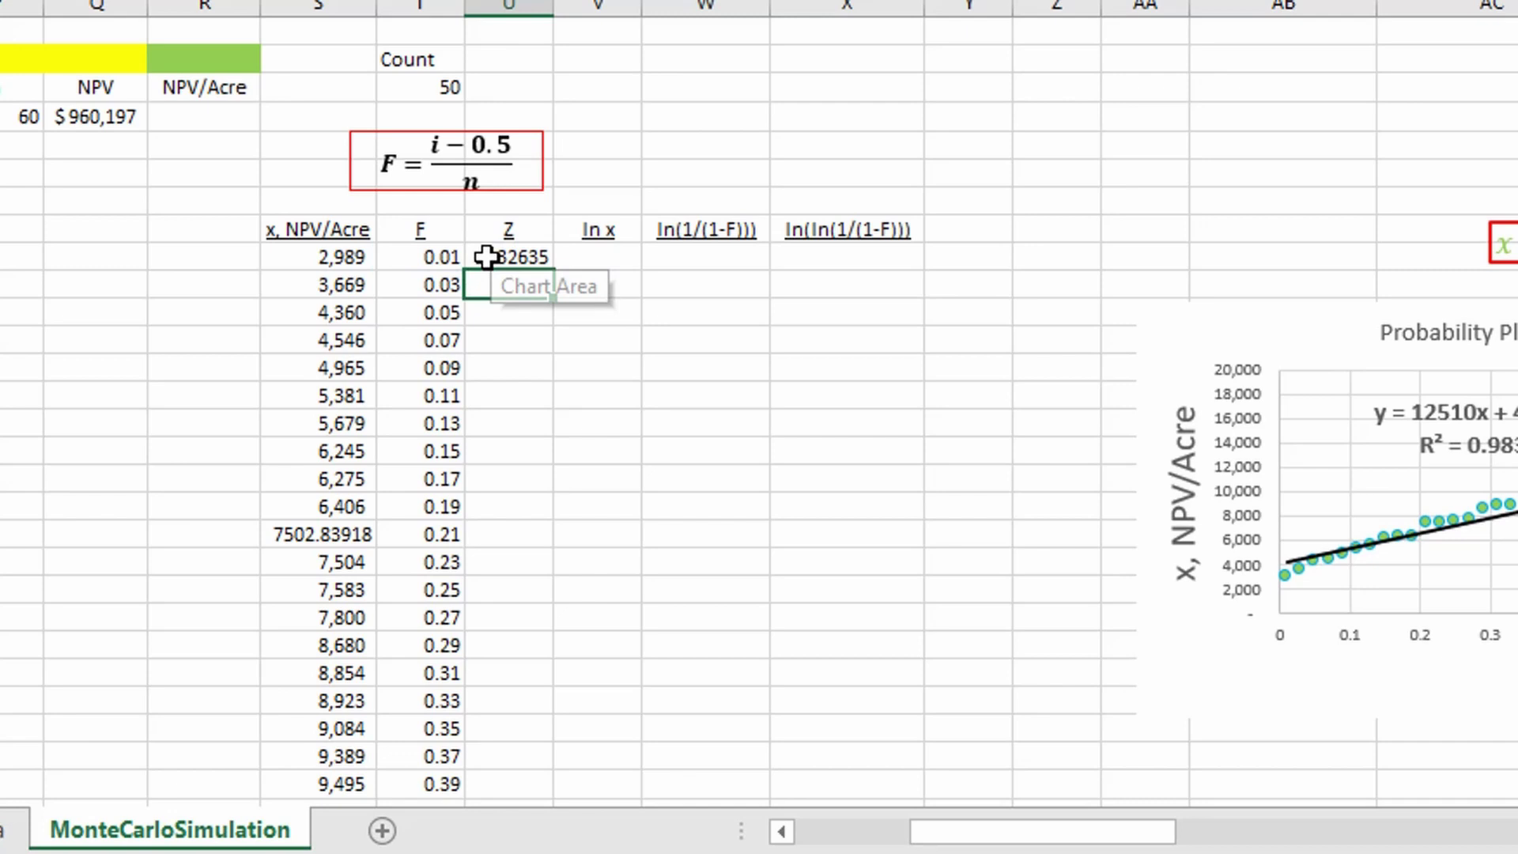
{"action": "left_click", "coordinate": [486, 257]}
{"action": "double_click", "coordinate": [552, 271]}
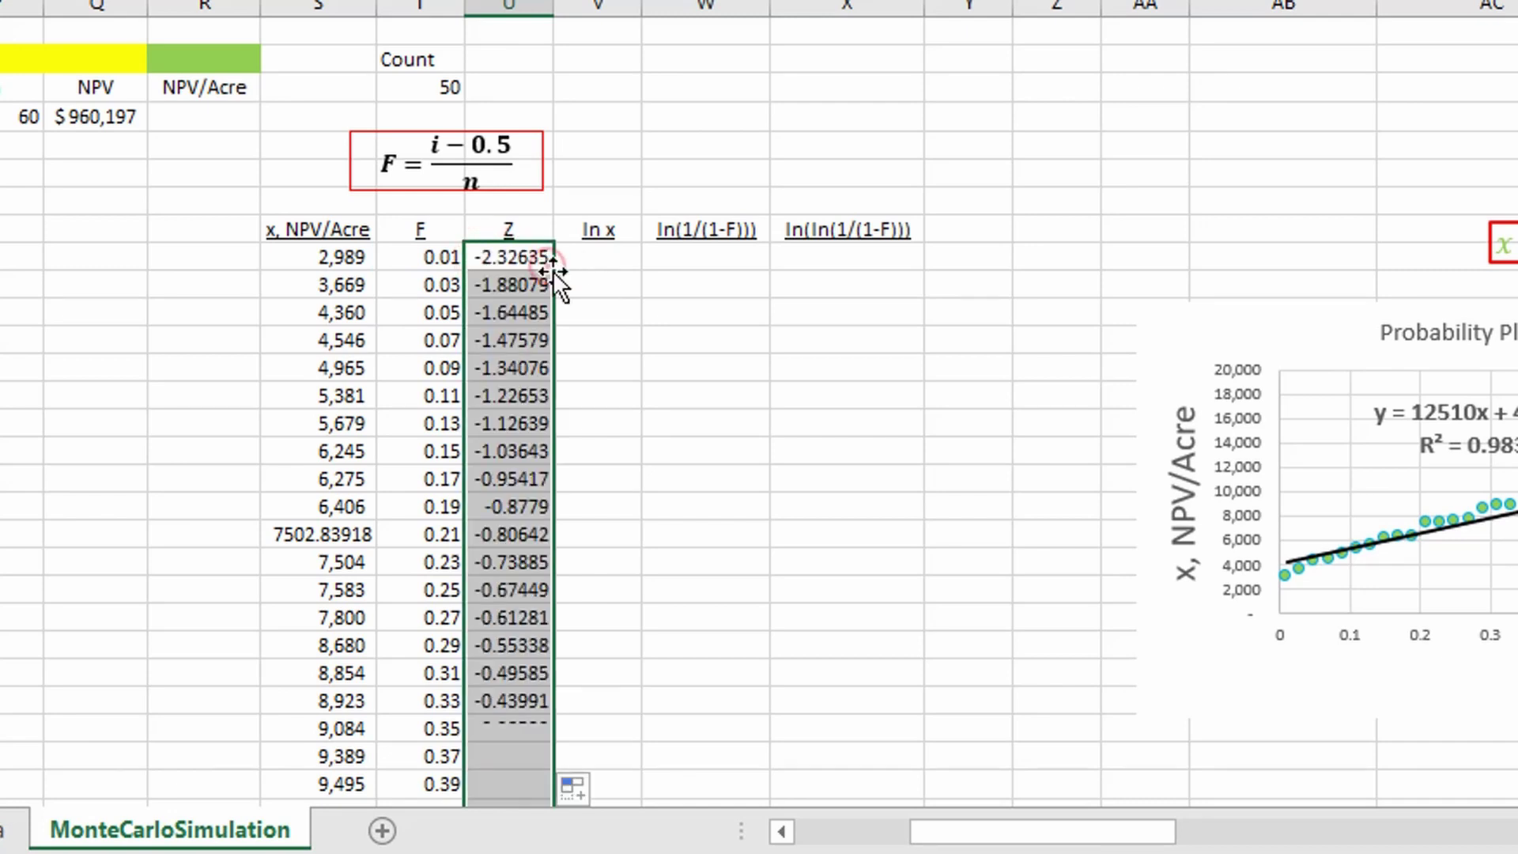
{"action": "left_click_drag", "start_coordinate": [999, 834], "coordinate": [1214, 838]}
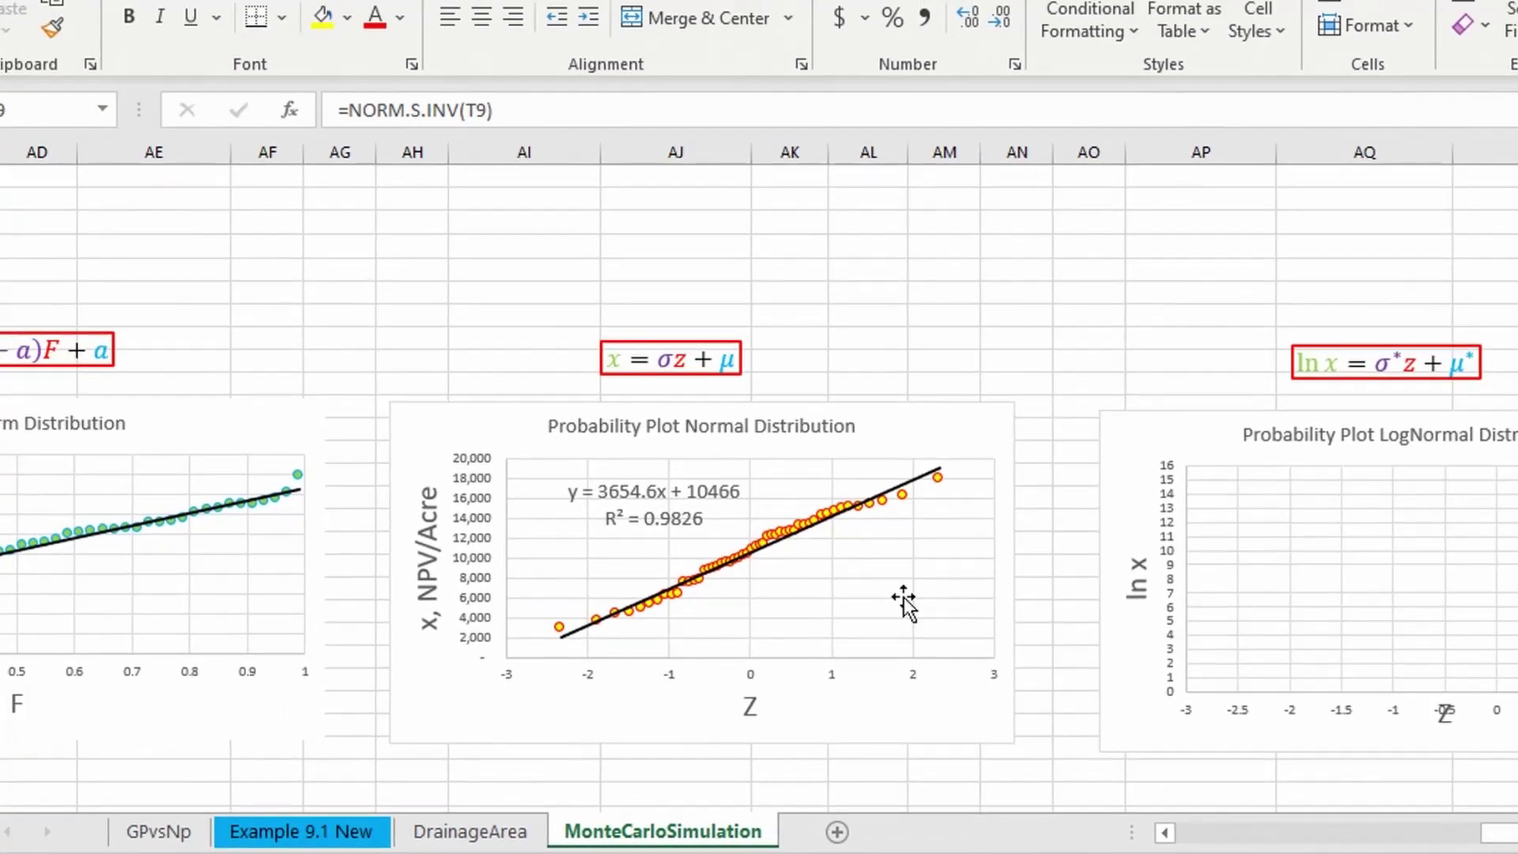
{"action": "scroll", "coordinate": [739, 526], "scroll_direction": "down", "scroll_amount": 1}
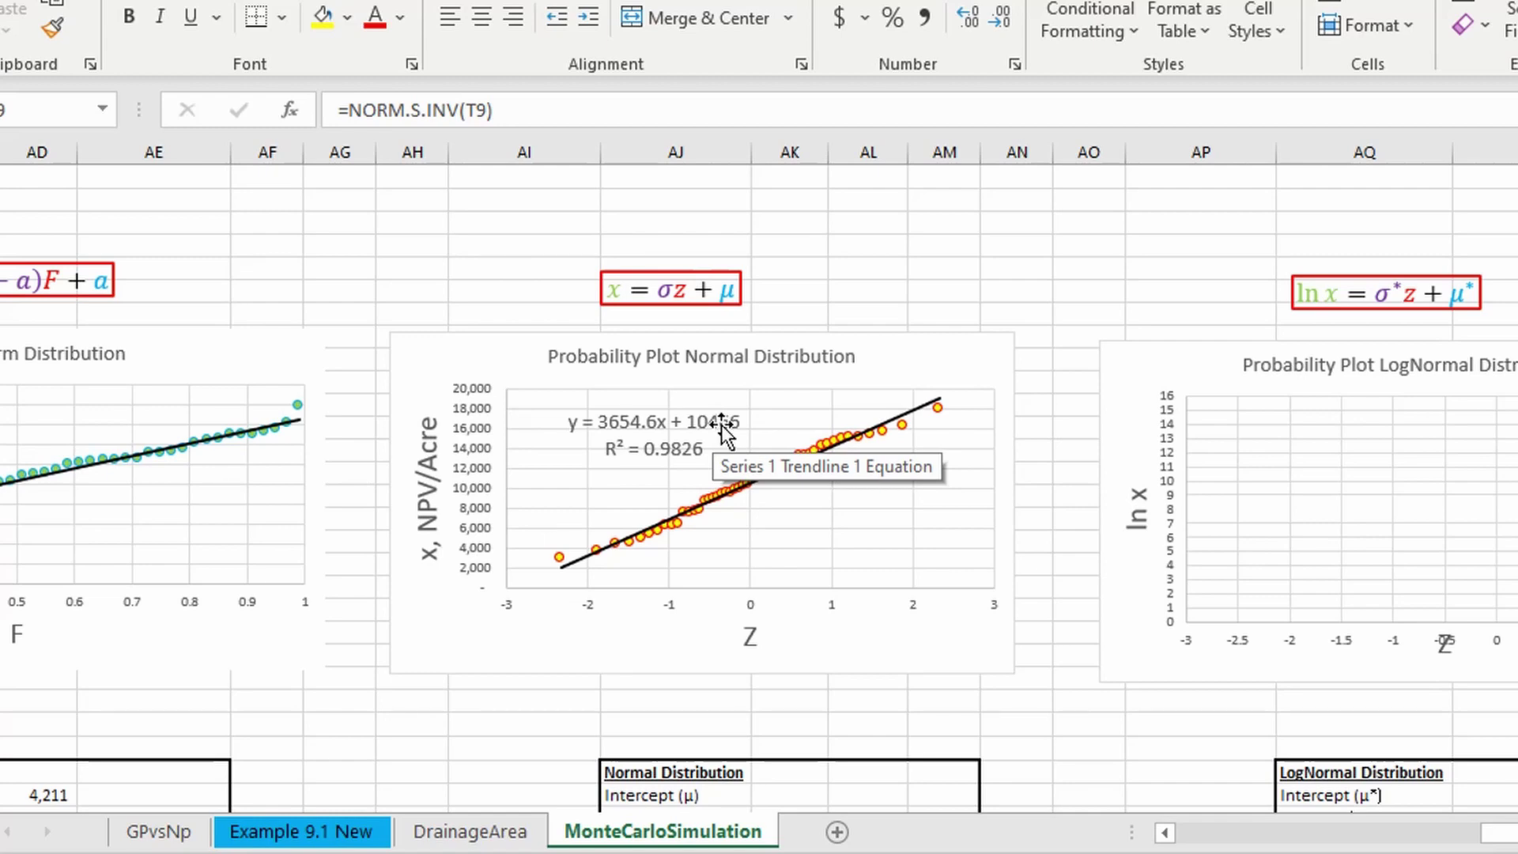
{"action": "scroll", "coordinate": [722, 426], "scroll_direction": "down", "scroll_amount": 1}
{"action": "scroll", "coordinate": [676, 367], "scroll_direction": "down", "scroll_amount": 1}
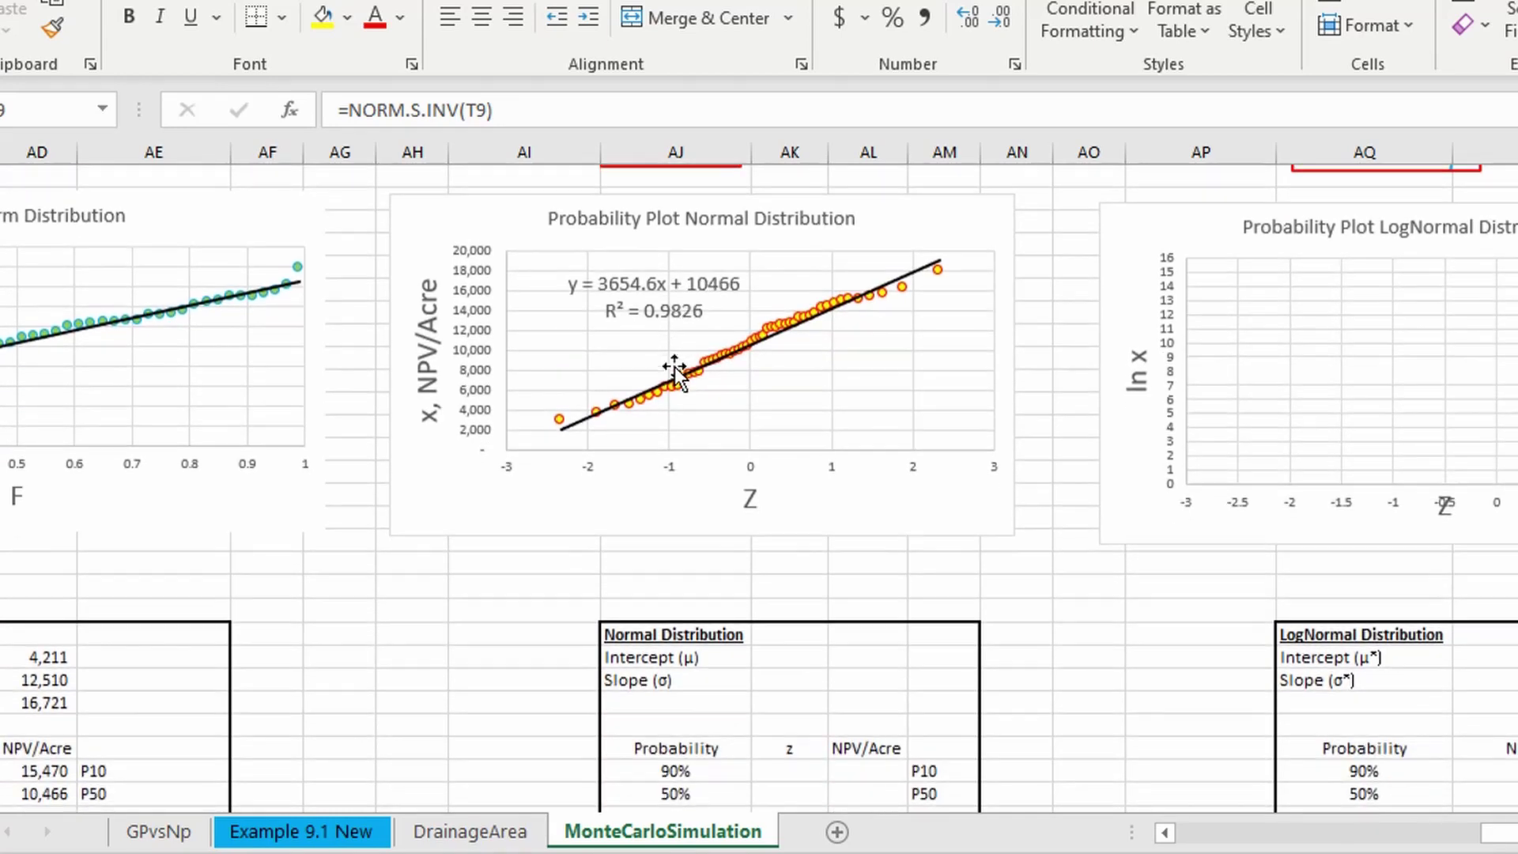
{"action": "scroll", "coordinate": [696, 435], "scroll_direction": "up", "scroll_amount": 2}
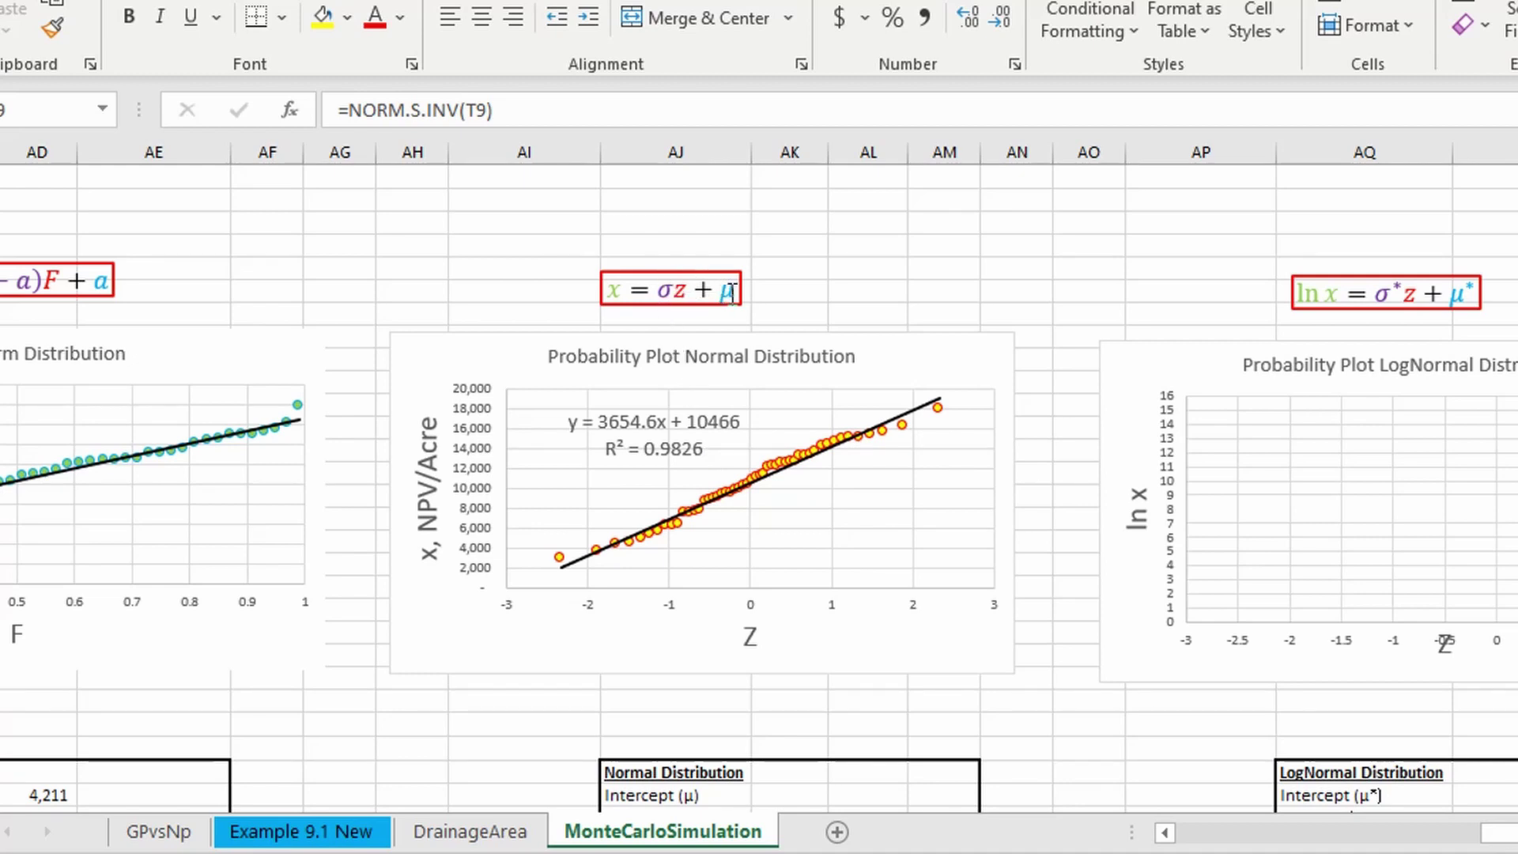
{"action": "scroll", "coordinate": [662, 297], "scroll_direction": "down", "scroll_amount": 1}
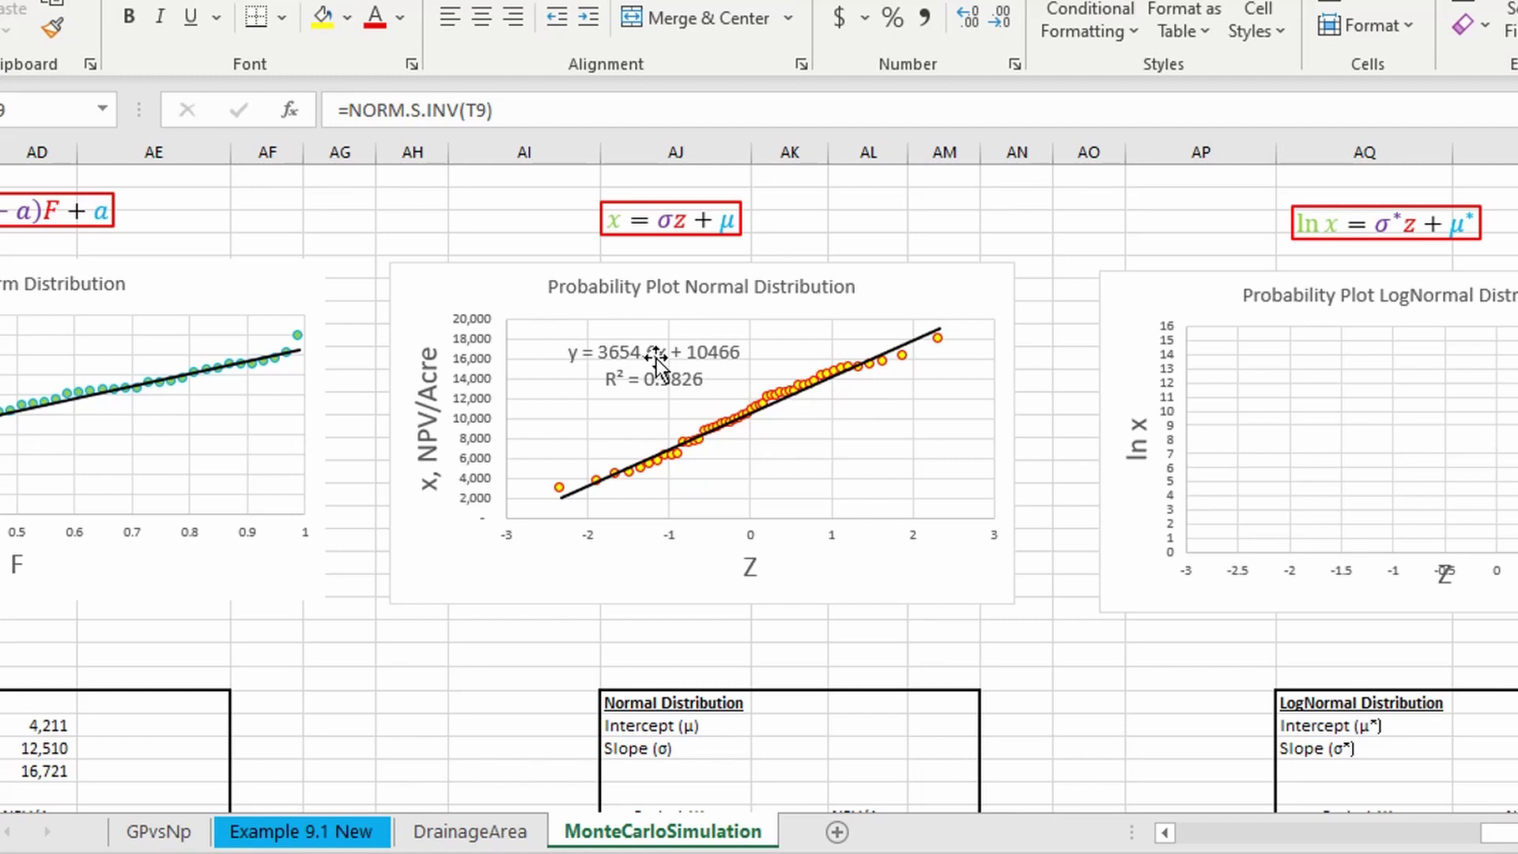
- Copy the Uniform intercept formula (4,211) into the Normal intercept cell
{"action": "left_click", "coordinate": [748, 732]}
{"action": "left_click", "coordinate": [787, 726]}
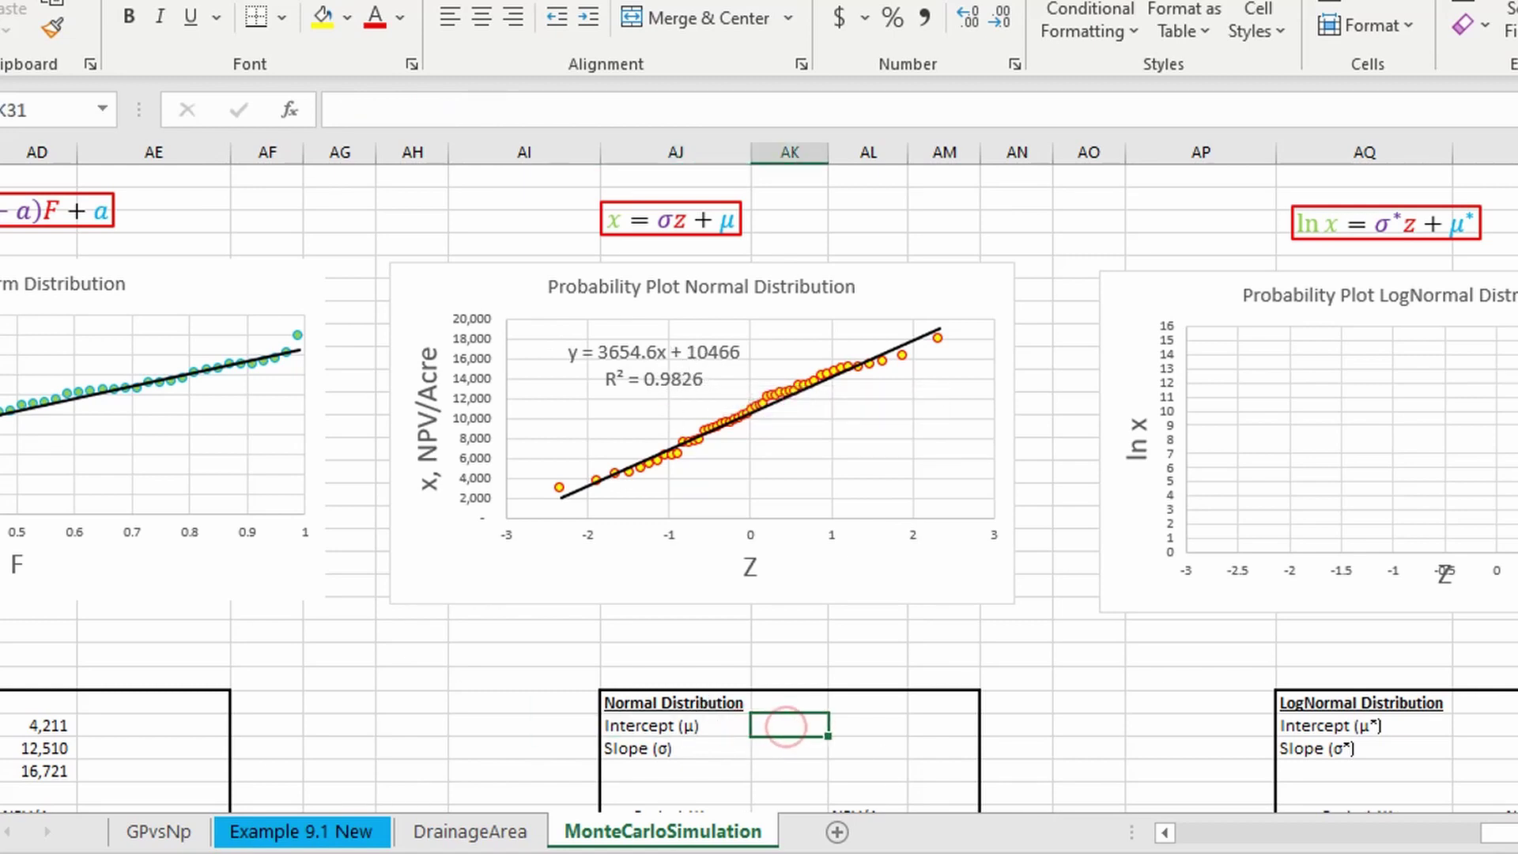
{"action": "scroll", "coordinate": [787, 726], "scroll_direction": "left", "scroll_amount": 3}
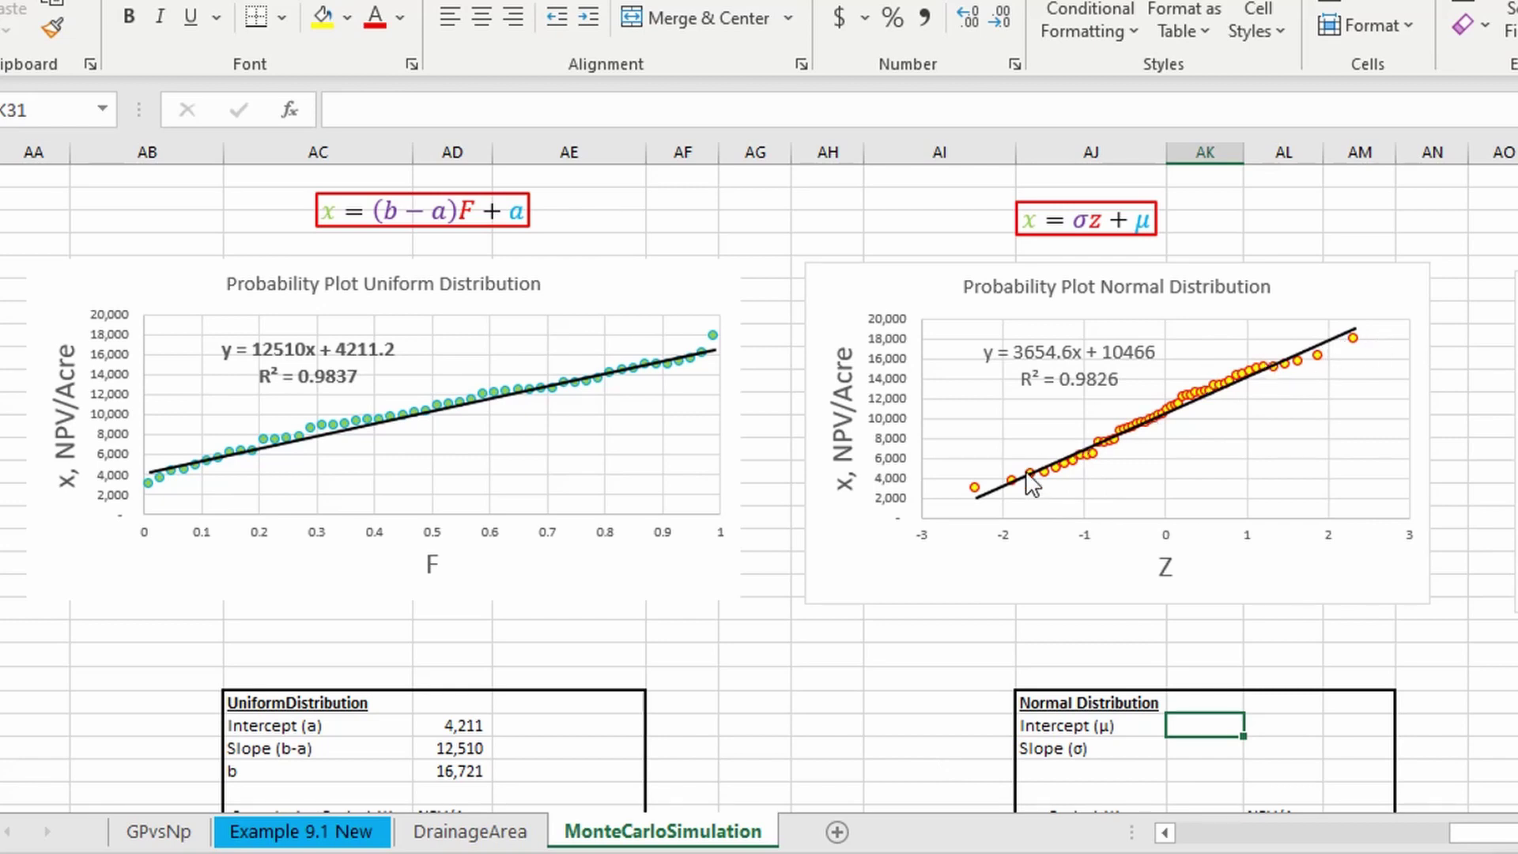
{"action": "scroll", "coordinate": [1179, 747], "scroll_direction": "down", "scroll_amount": 1}
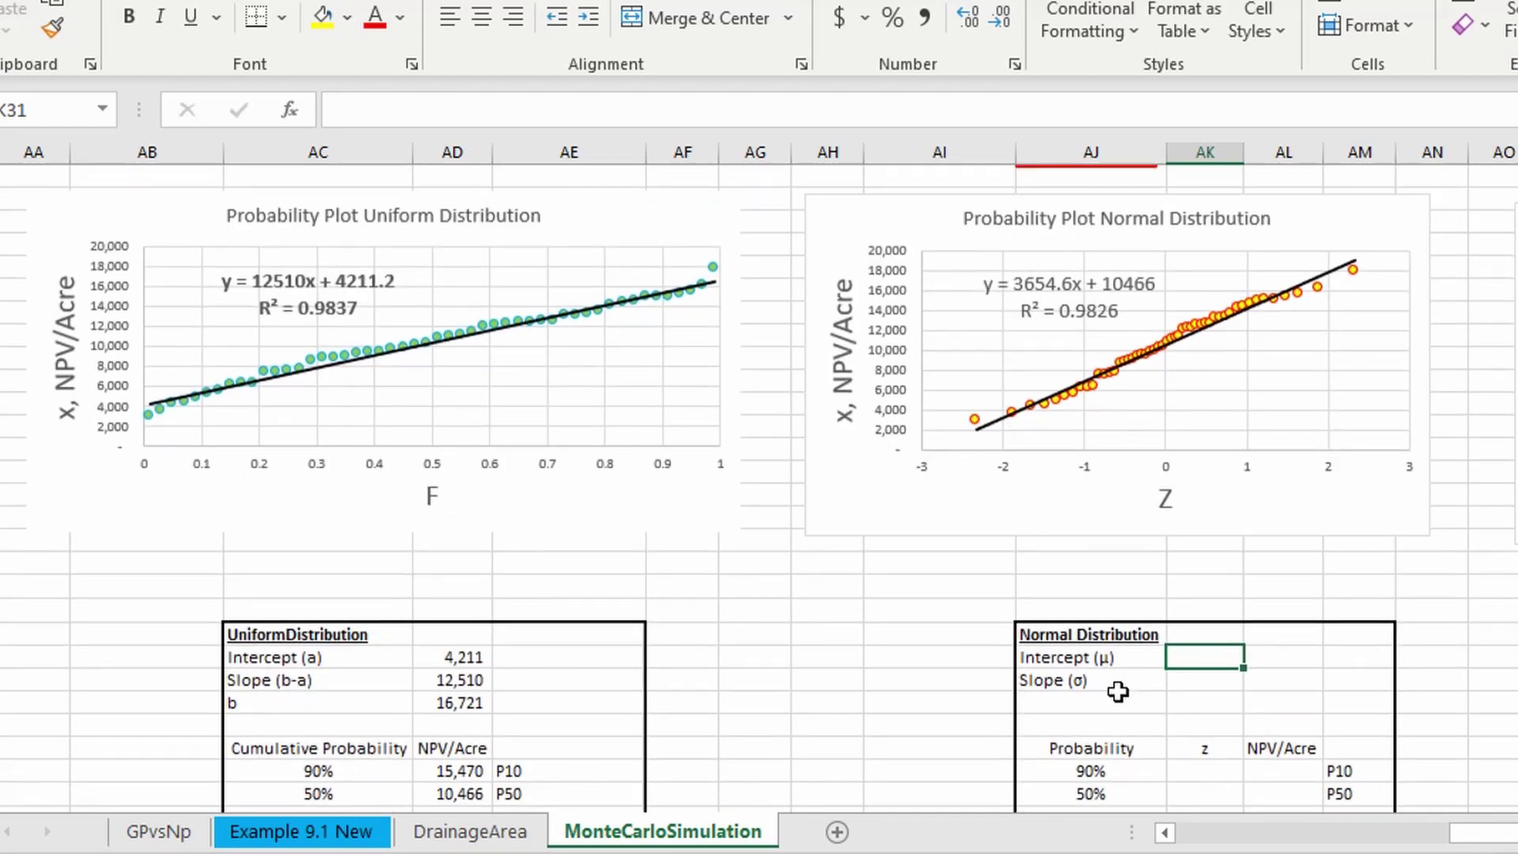
{"action": "left_click", "coordinate": [471, 658]}
{"action": "key", "text": "ctrl+c"}
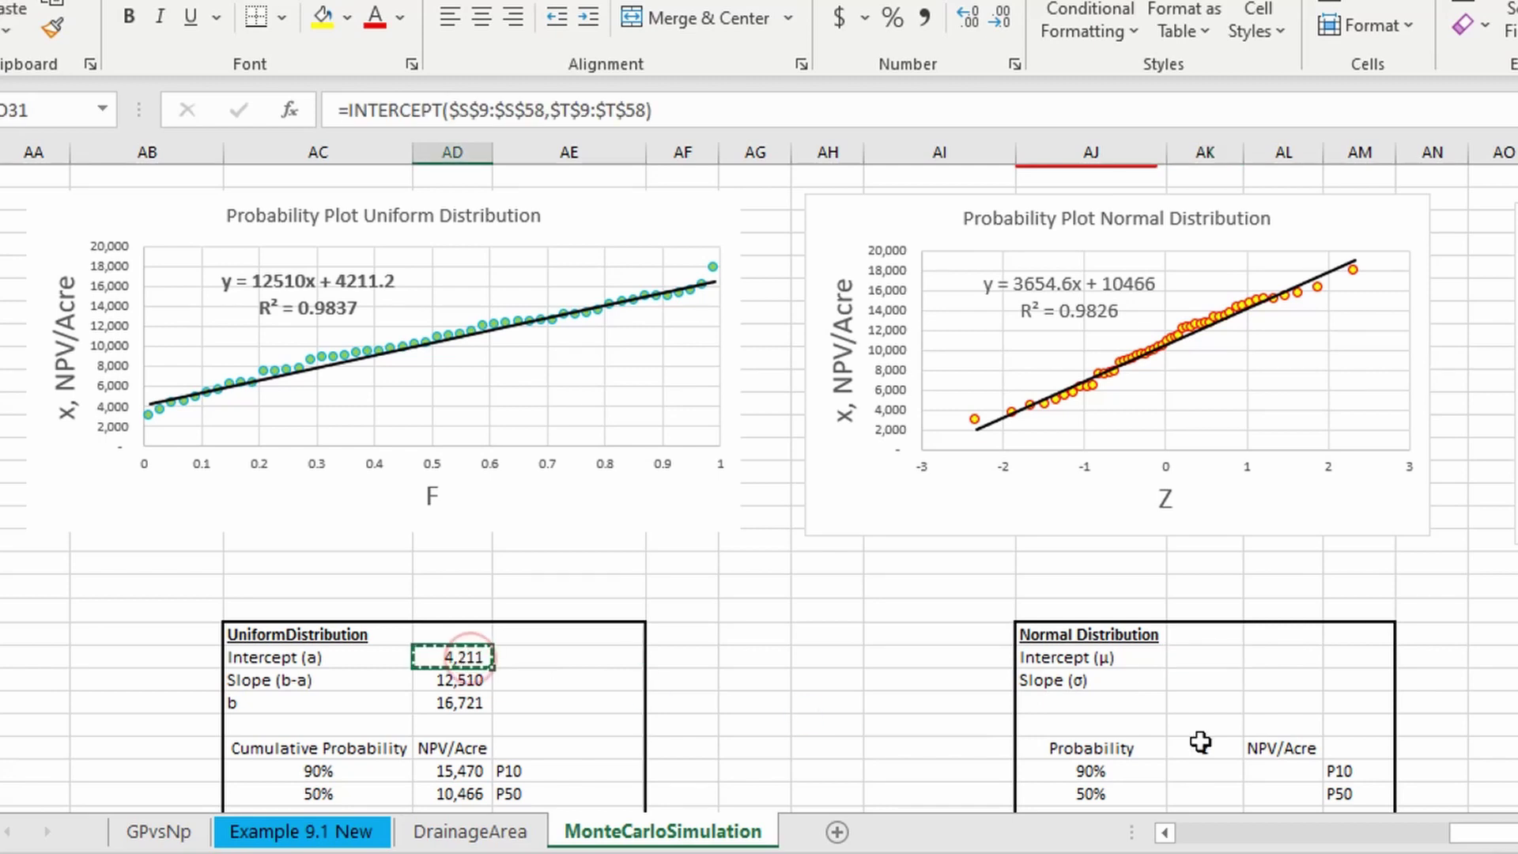
{"action": "left_click", "coordinate": [1218, 663]}
{"action": "key", "text": "ctrl+v"}
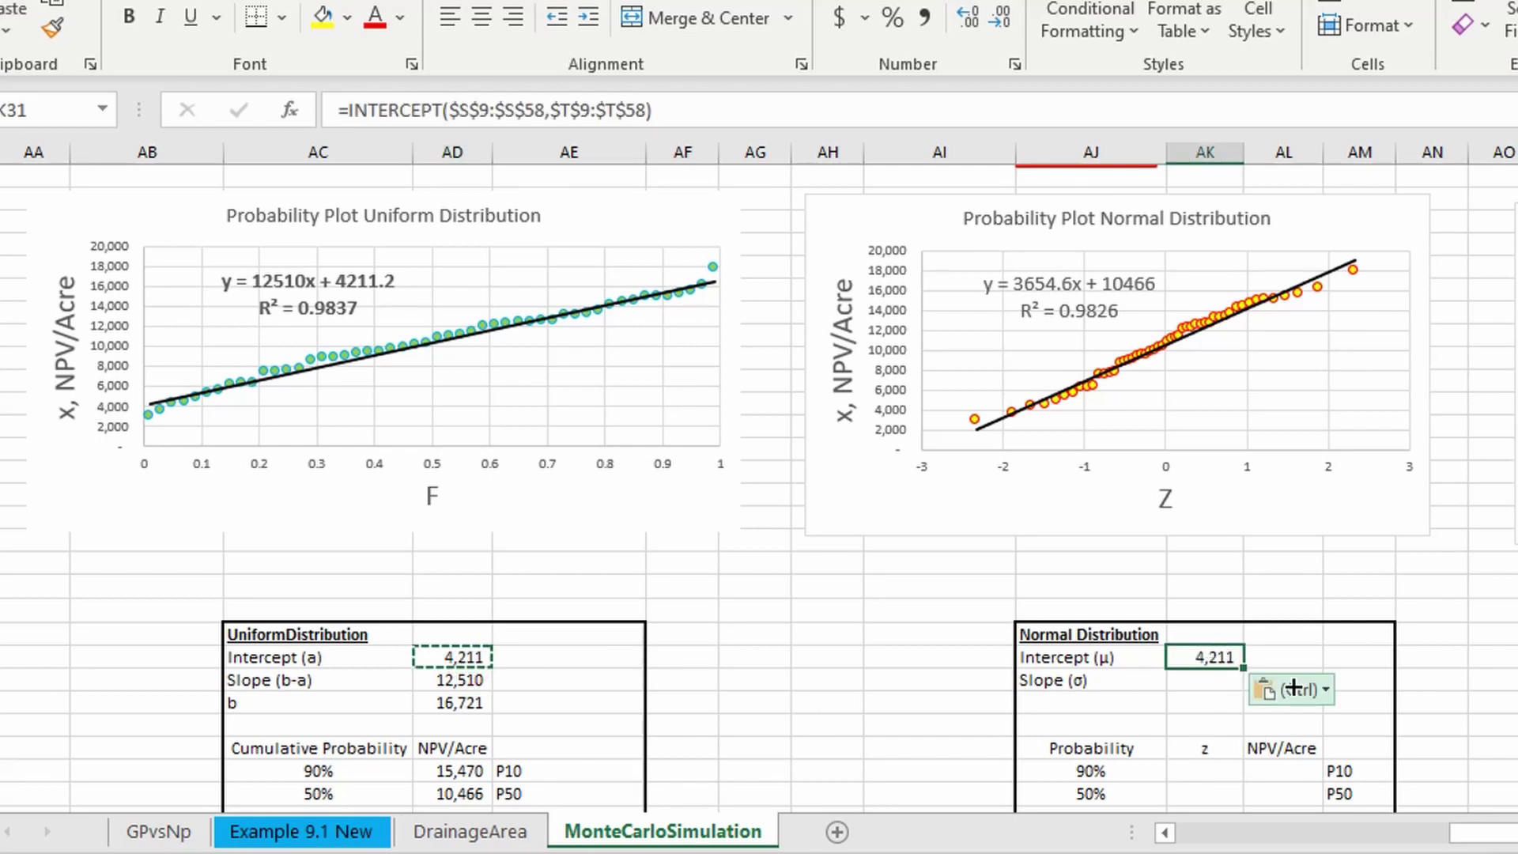
- Repoint the pasted formula's x-range from column T to the Z column, giving 10,466
{"action": "double_click", "coordinate": [1218, 664]}
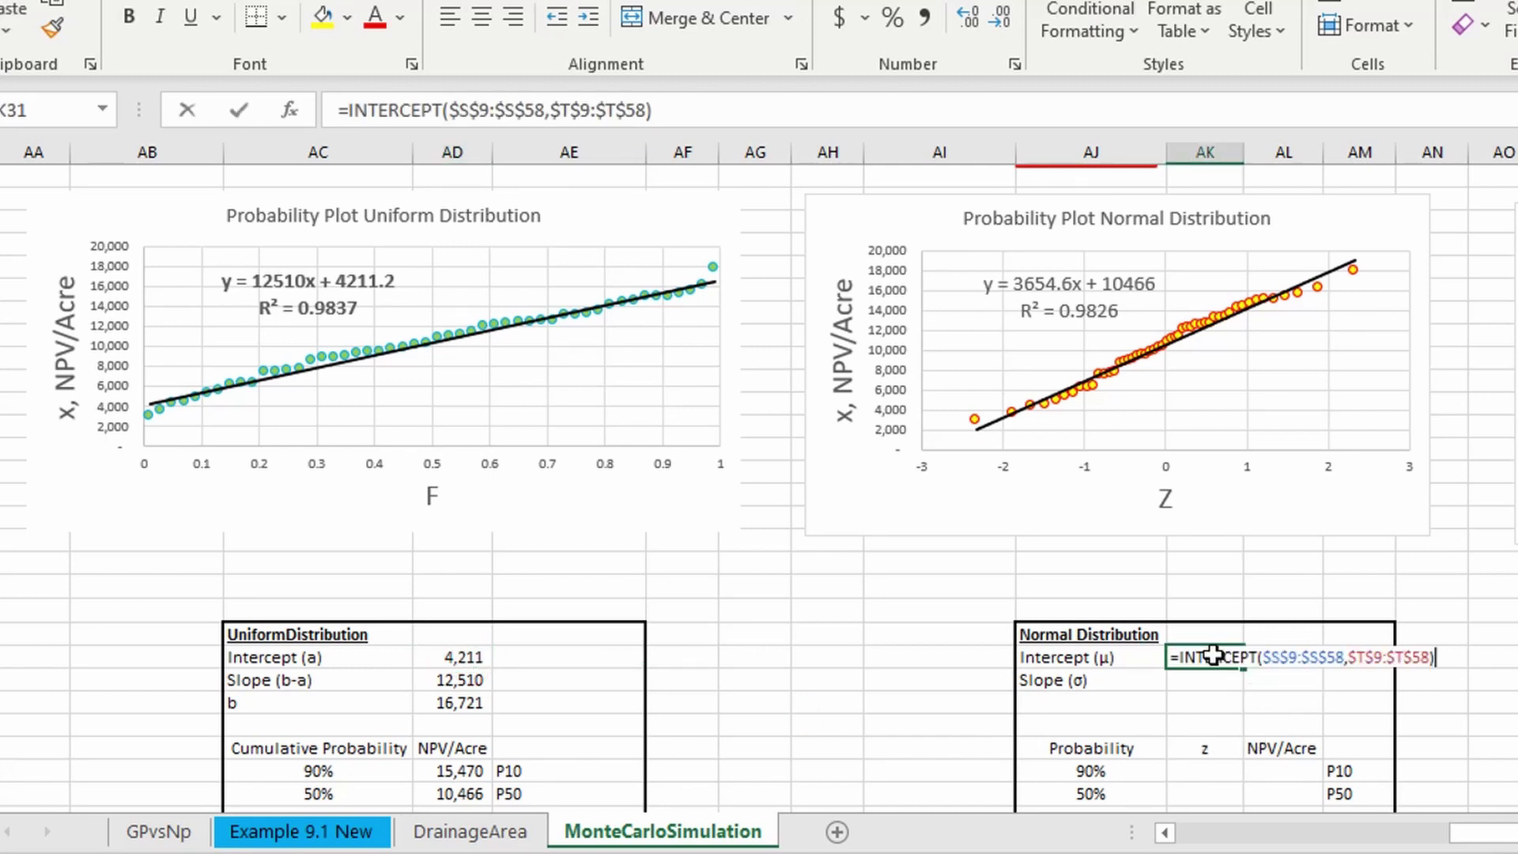
{"action": "left_click", "coordinate": [590, 109]}
{"action": "left_click_drag", "start_coordinate": [1479, 833], "coordinate": [1392, 843]}
{"action": "scroll", "coordinate": [685, 535], "scroll_direction": "up", "scroll_amount": 3}
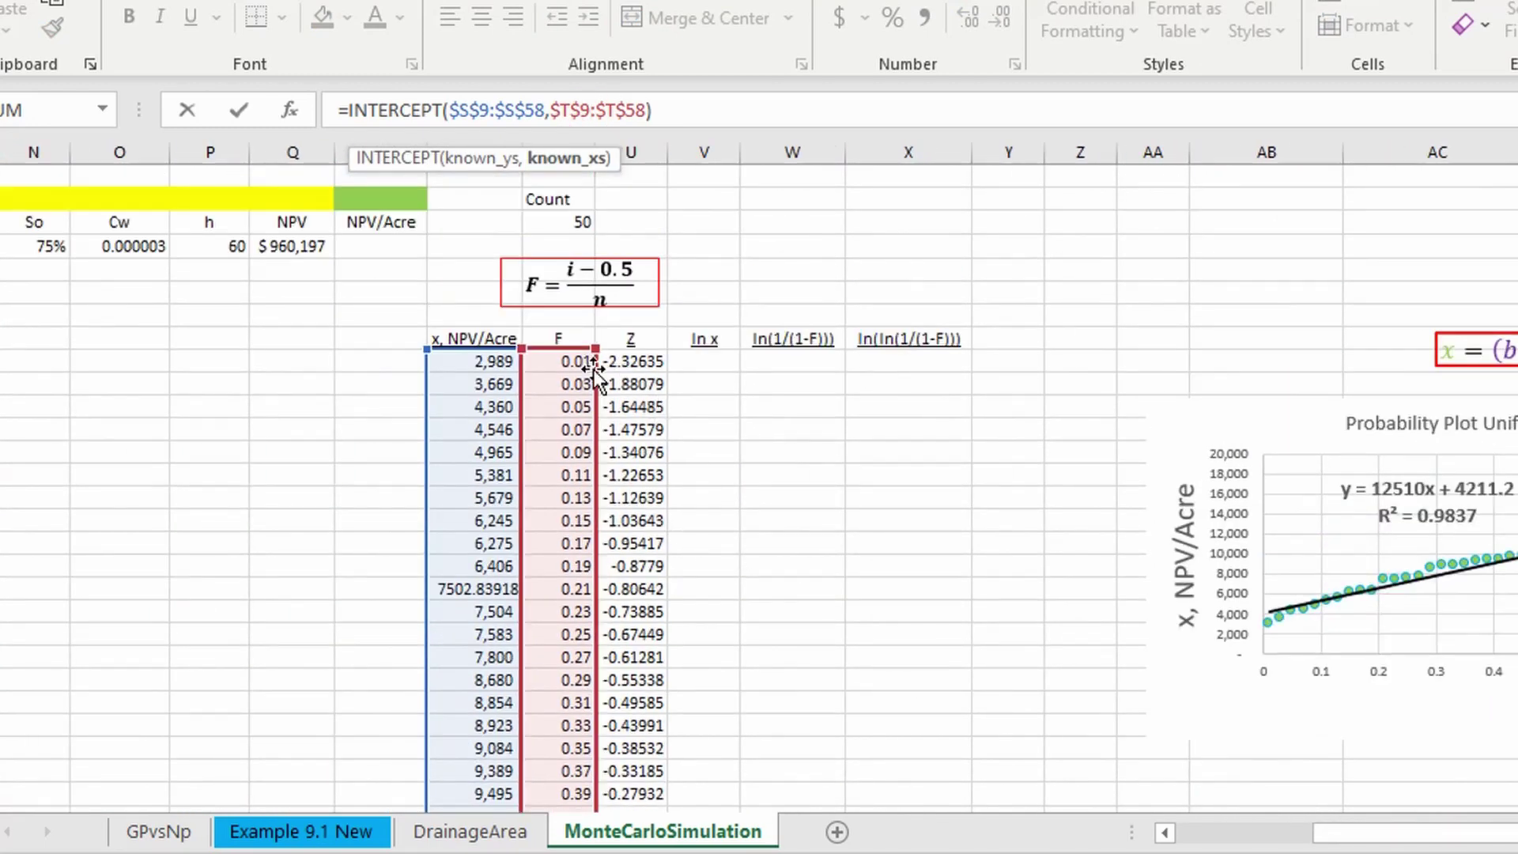
{"action": "left_click_drag", "start_coordinate": [593, 365], "coordinate": [631, 380]}
{"action": "key", "text": "Return"}
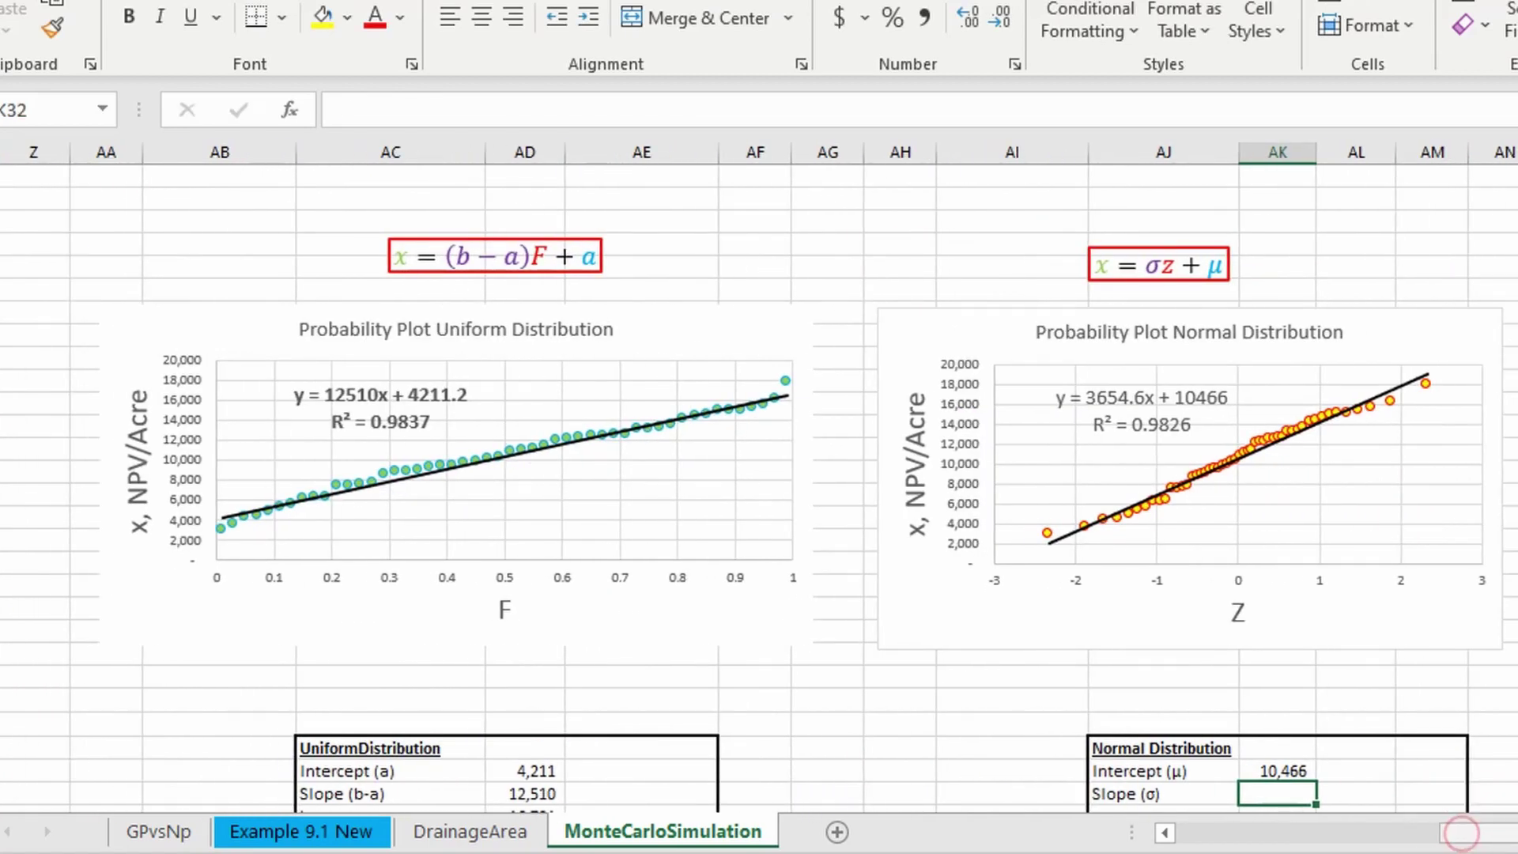
{"action": "left_click", "coordinate": [1287, 635]}
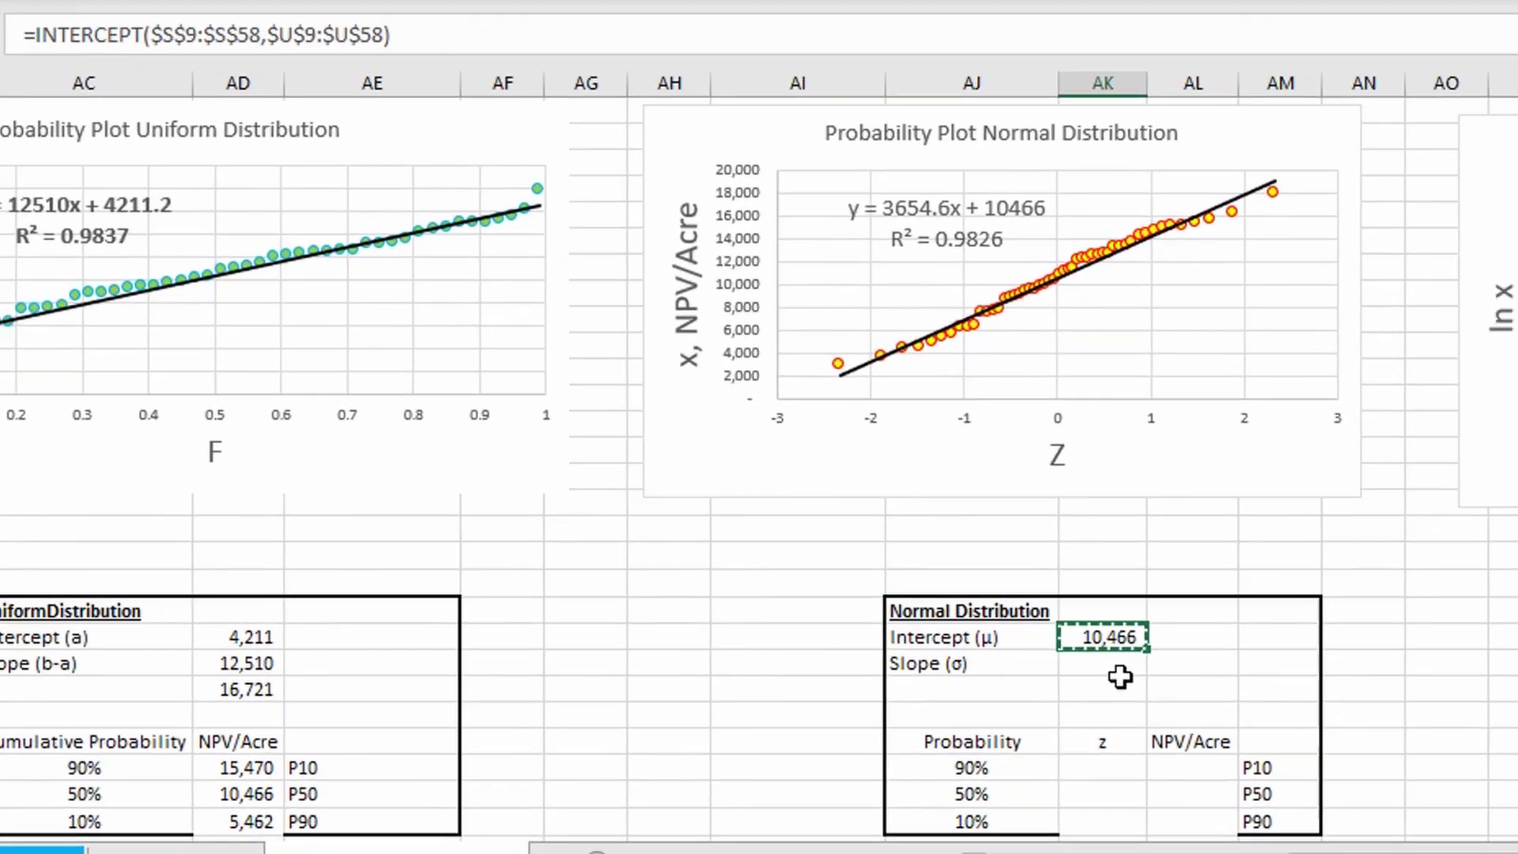
- Copy the intercept formula into the slope cell and swap INTERCEPT for SLOPE, giving 3,655
{"action": "key", "text": "ctrl+c"}
{"action": "left_click", "coordinate": [1280, 664]}
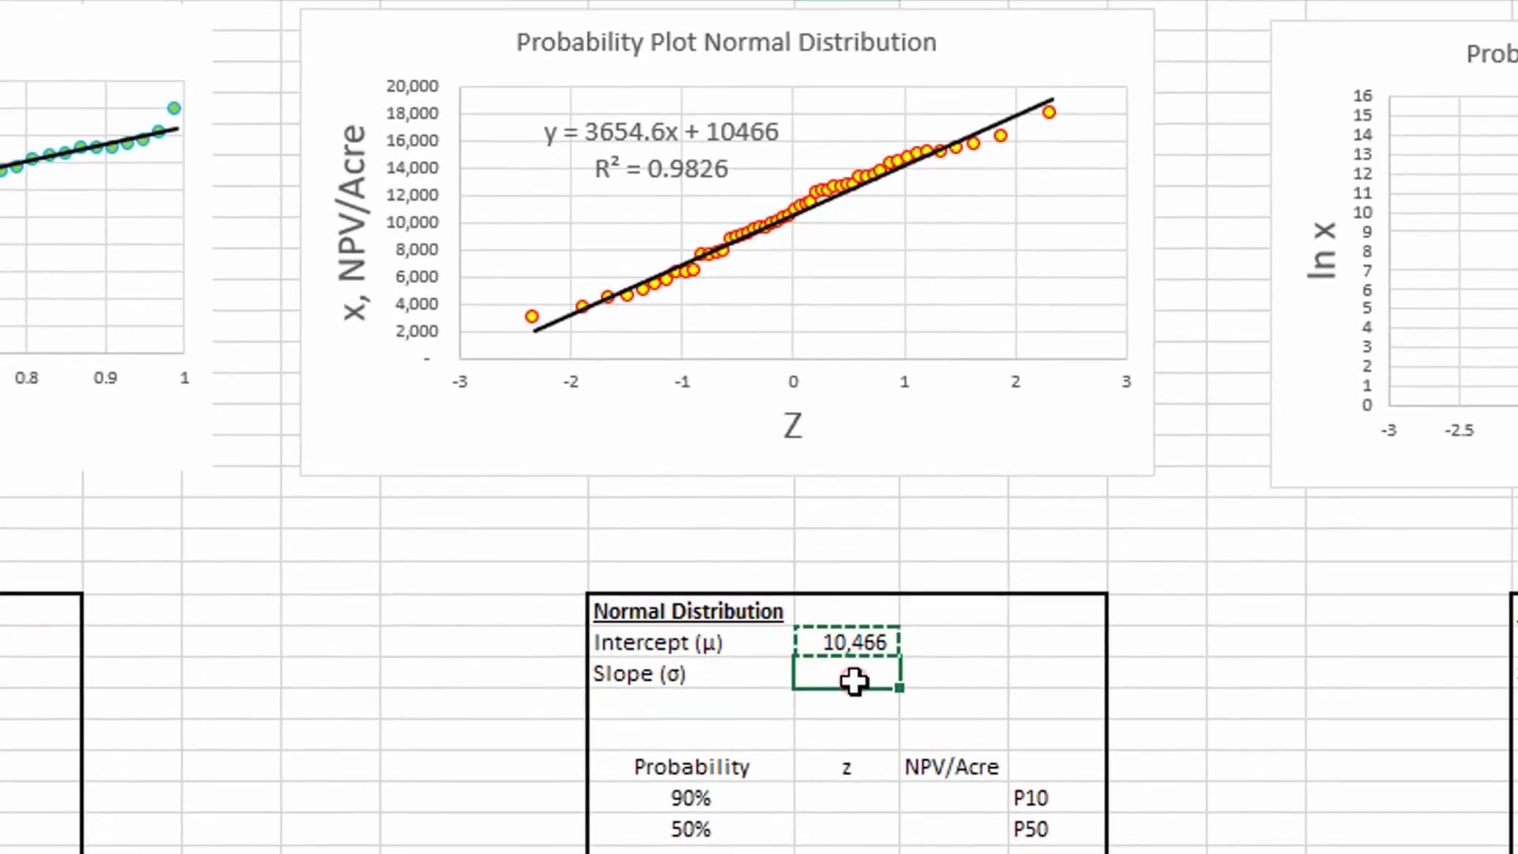
{"action": "key", "text": "ctrl+v"}
{"action": "double_click", "coordinate": [864, 674]}
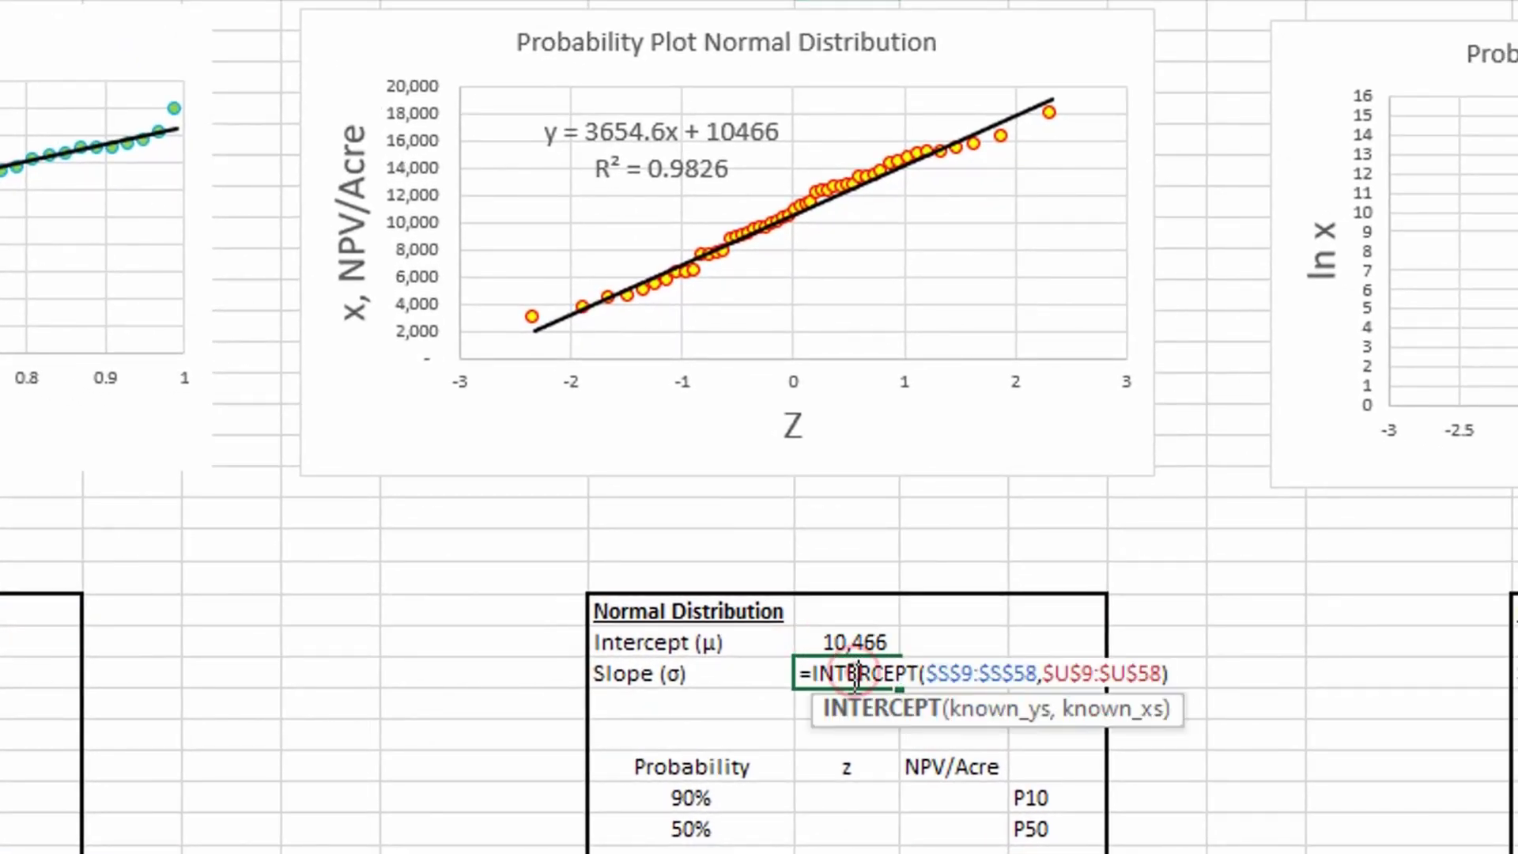
{"action": "left_click_drag", "start_coordinate": [921, 678], "coordinate": [813, 679]}
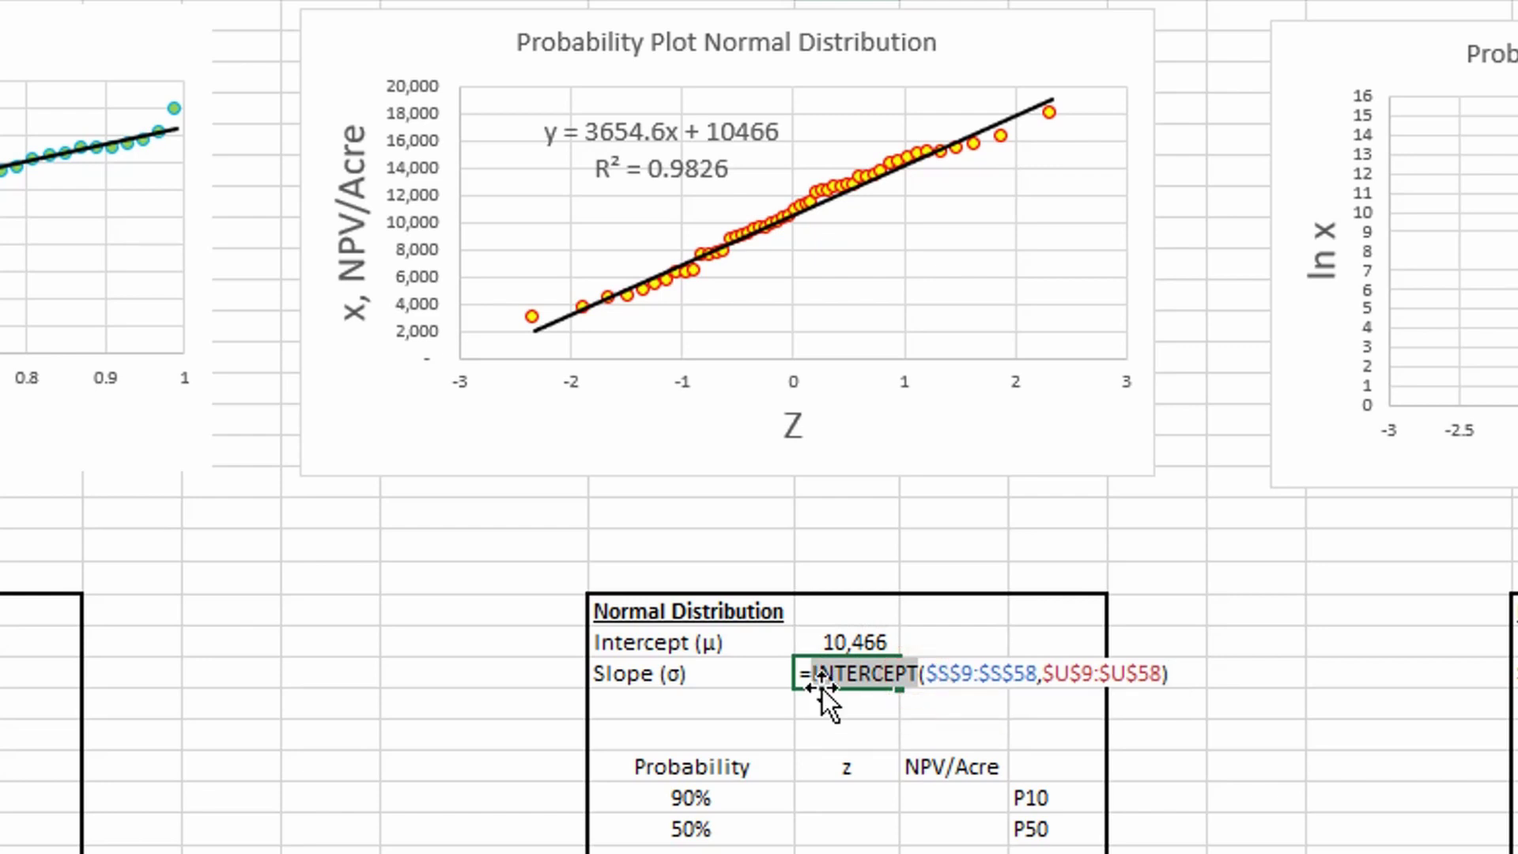
{"action": "type", "text": "slope"}
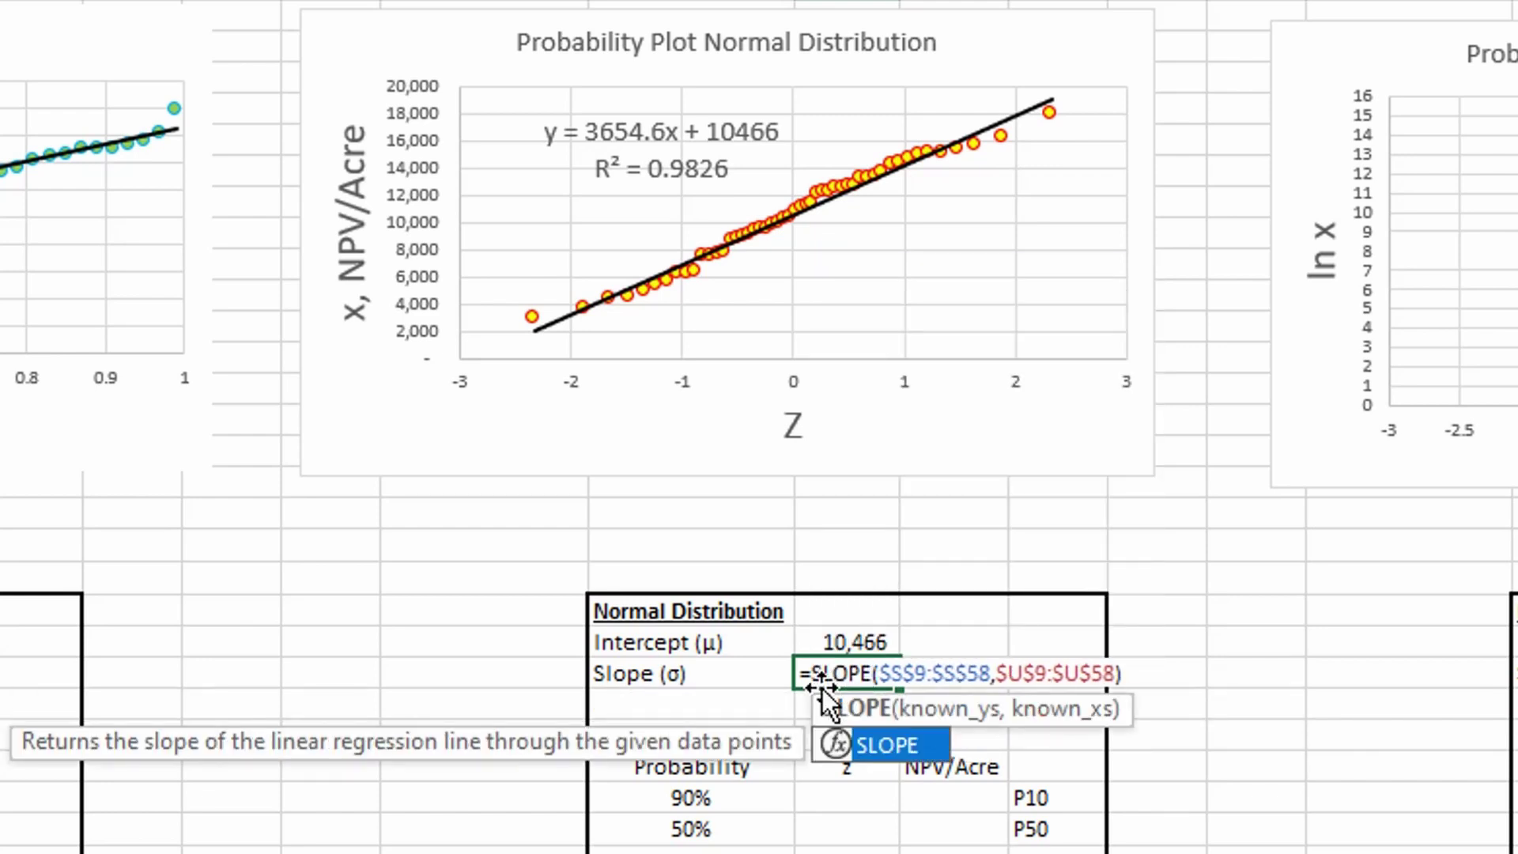
{"action": "key", "text": "Return"}
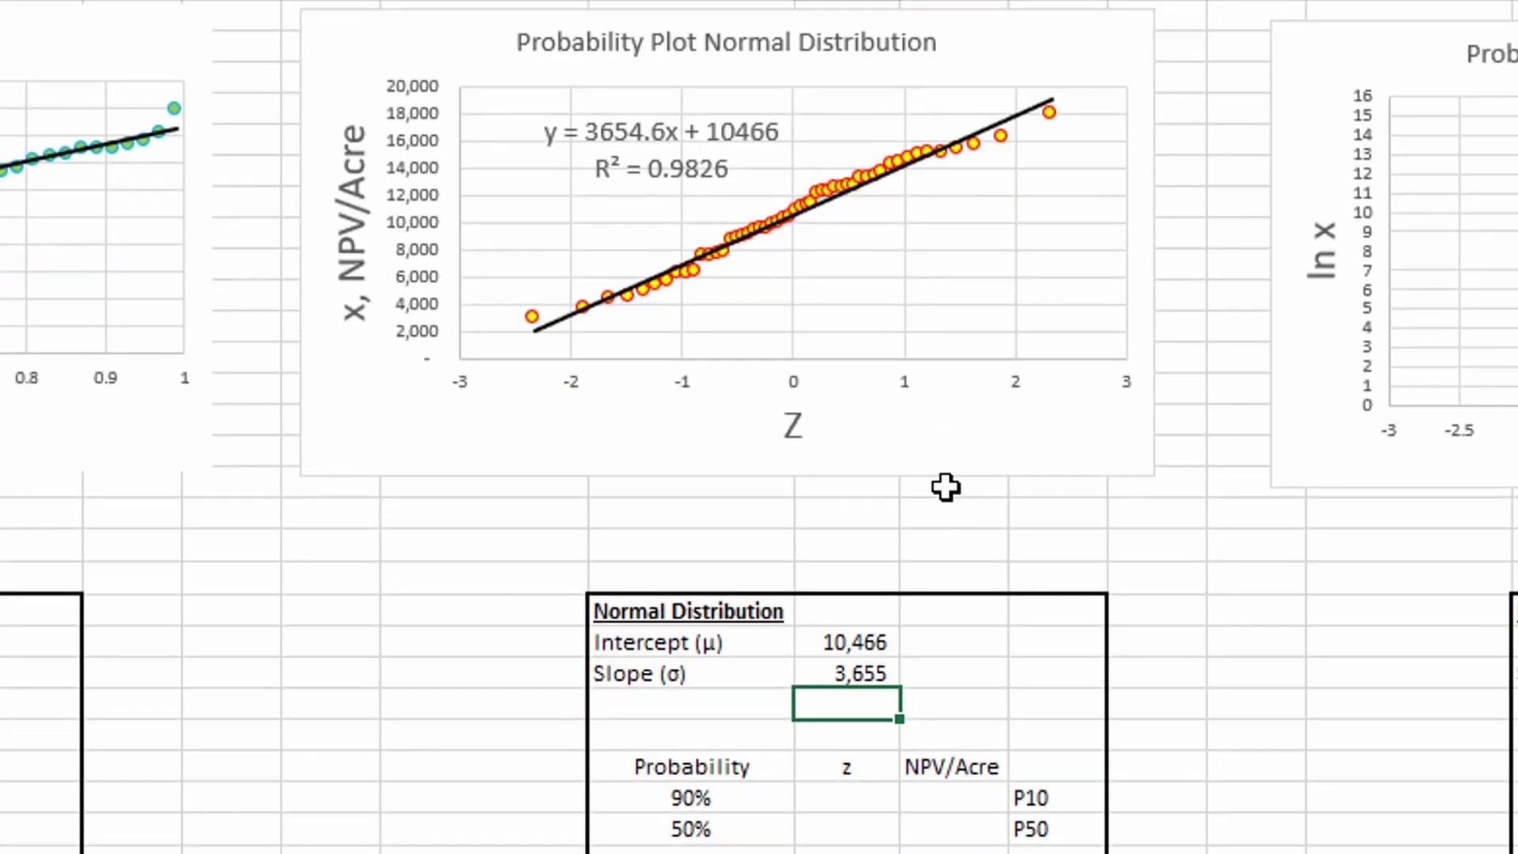
{"action": "scroll", "coordinate": [910, 442], "scroll_direction": "up", "scroll_amount": 2}
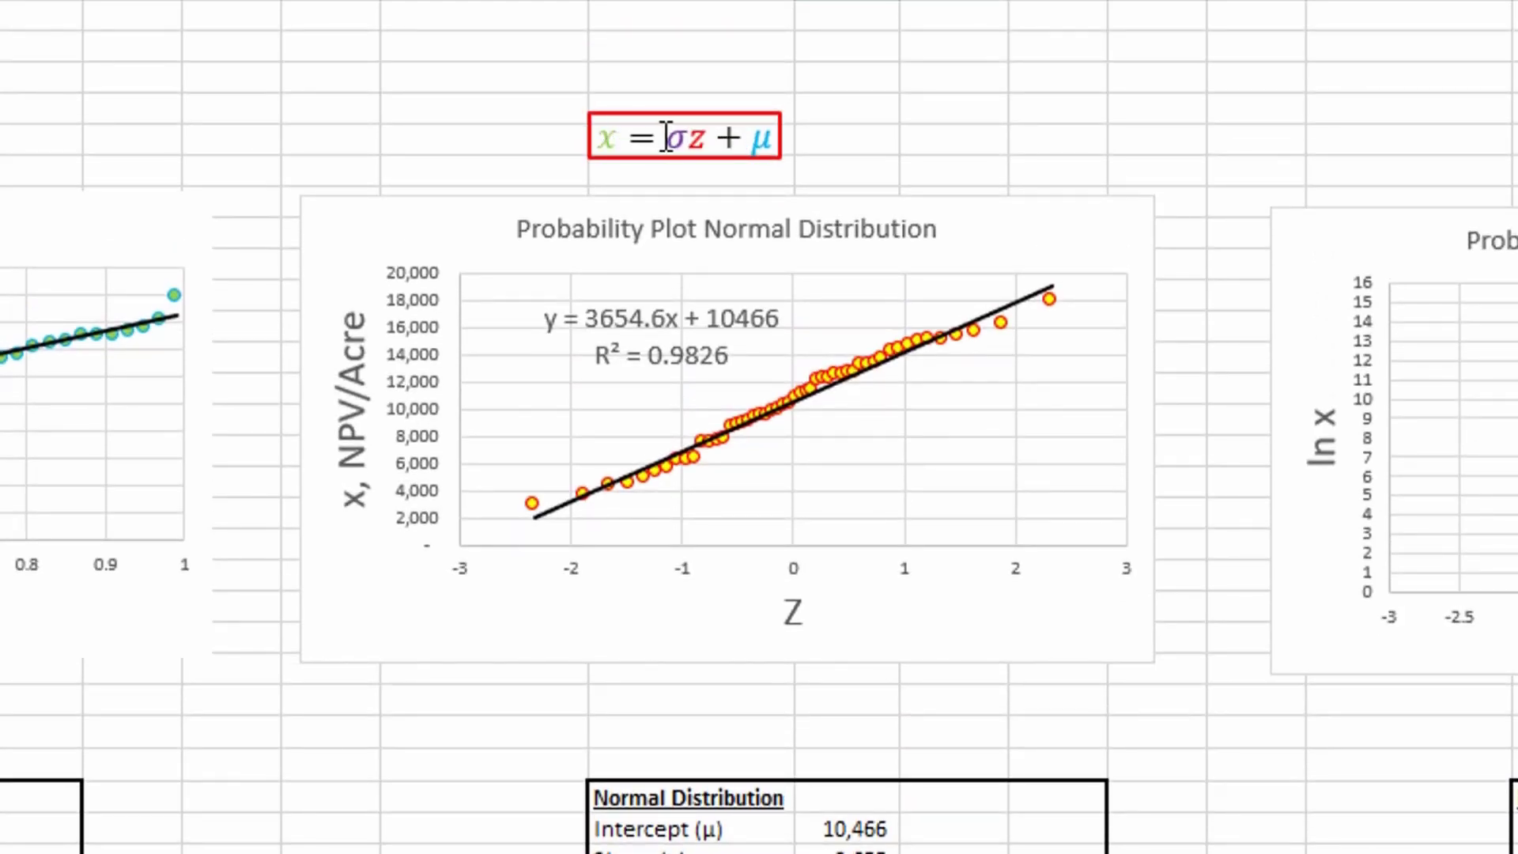
- Check the z term of the equation, then select the empty z cell for 90%
{"action": "left_click", "coordinate": [716, 146]}
{"action": "double_click", "coordinate": [716, 144]}
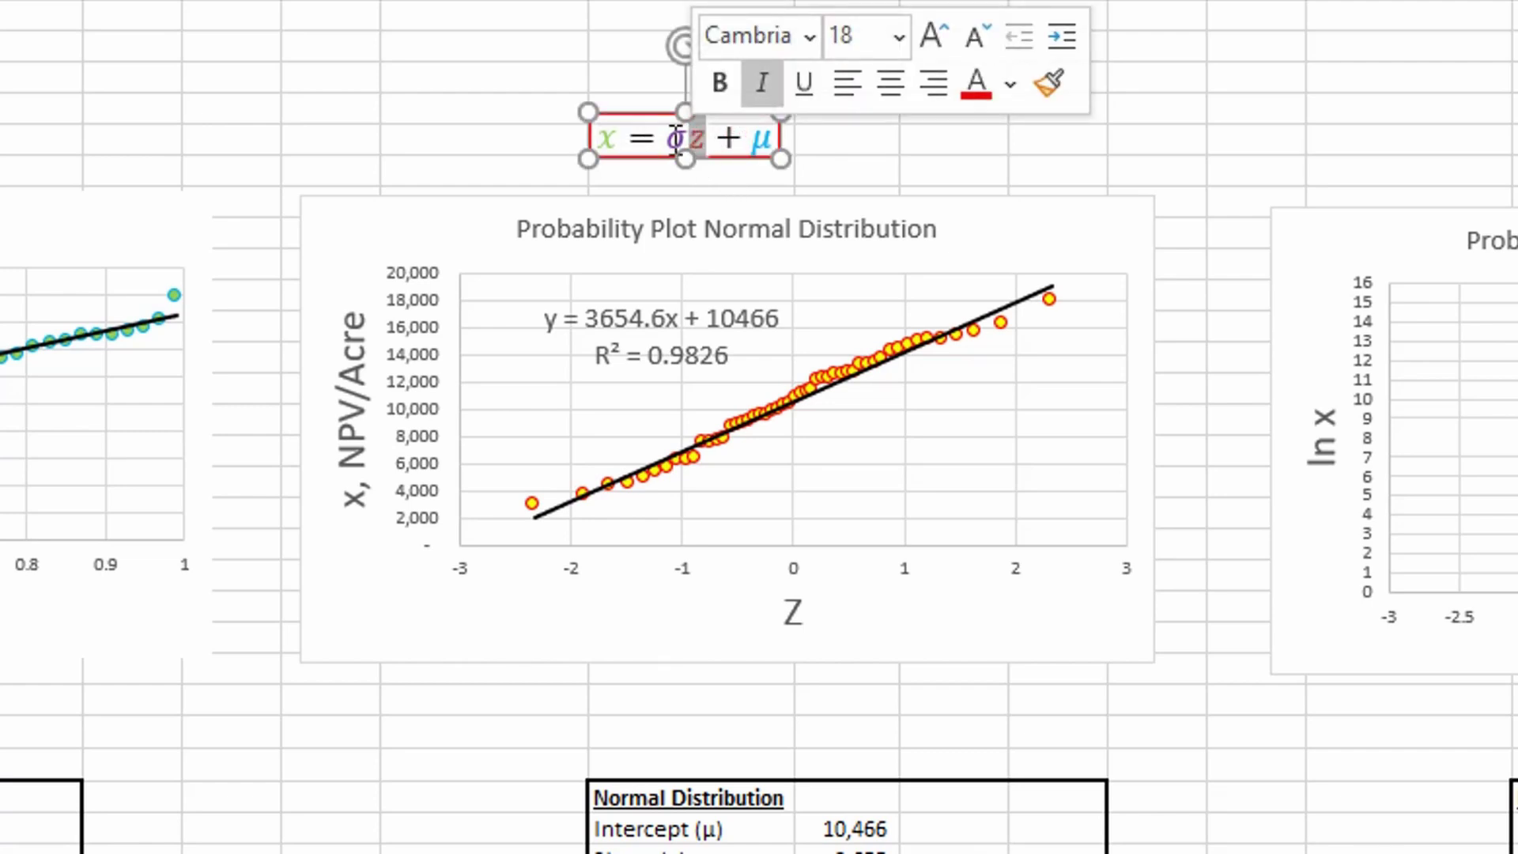
{"action": "scroll", "coordinate": [894, 433], "scroll_direction": "down", "scroll_amount": 2}
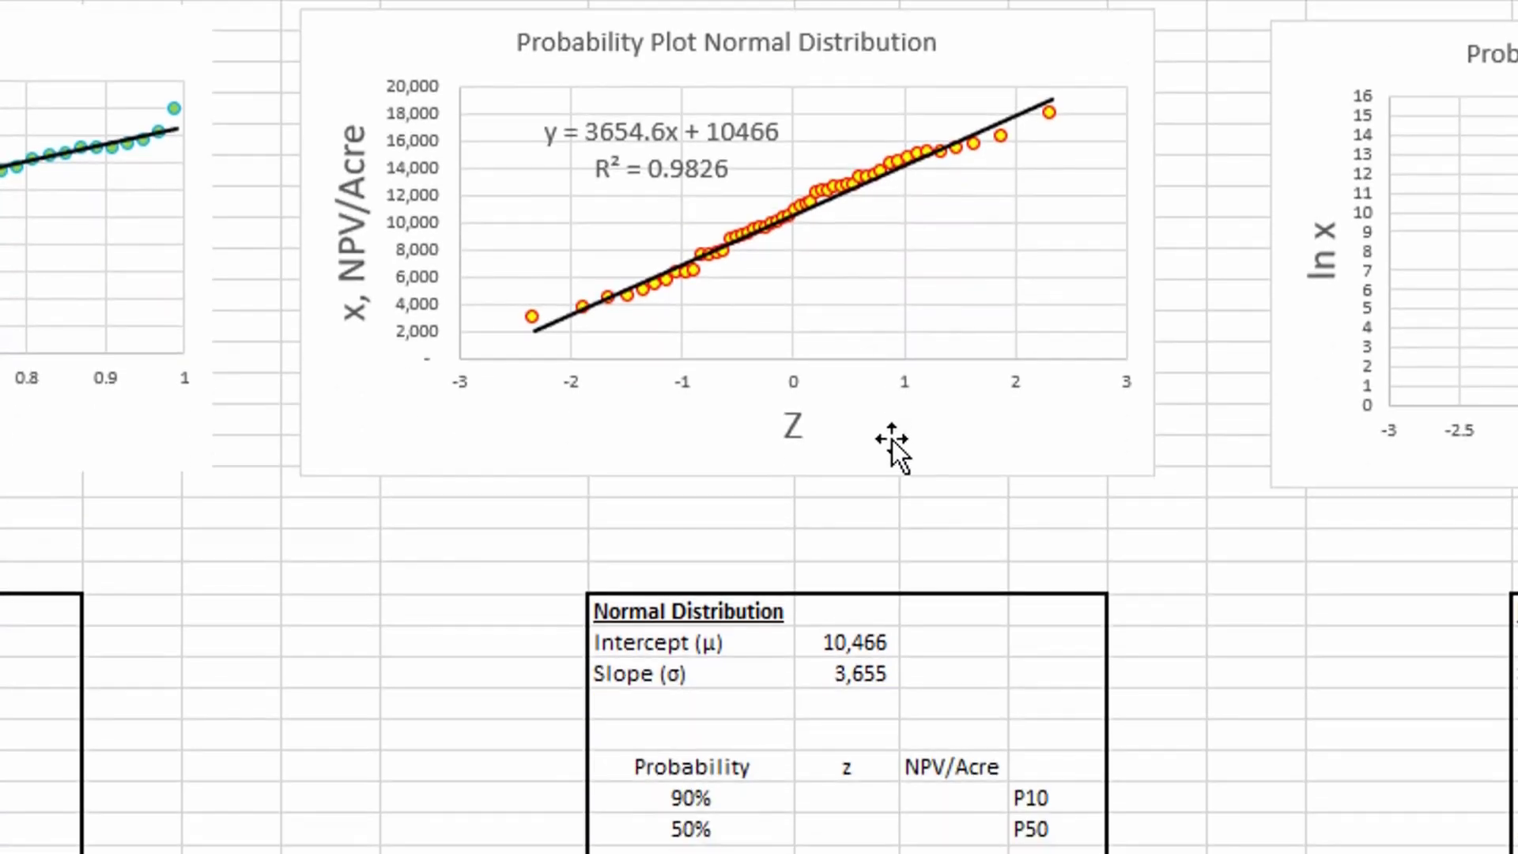
{"action": "scroll", "coordinate": [877, 578], "scroll_direction": "down", "scroll_amount": 1}
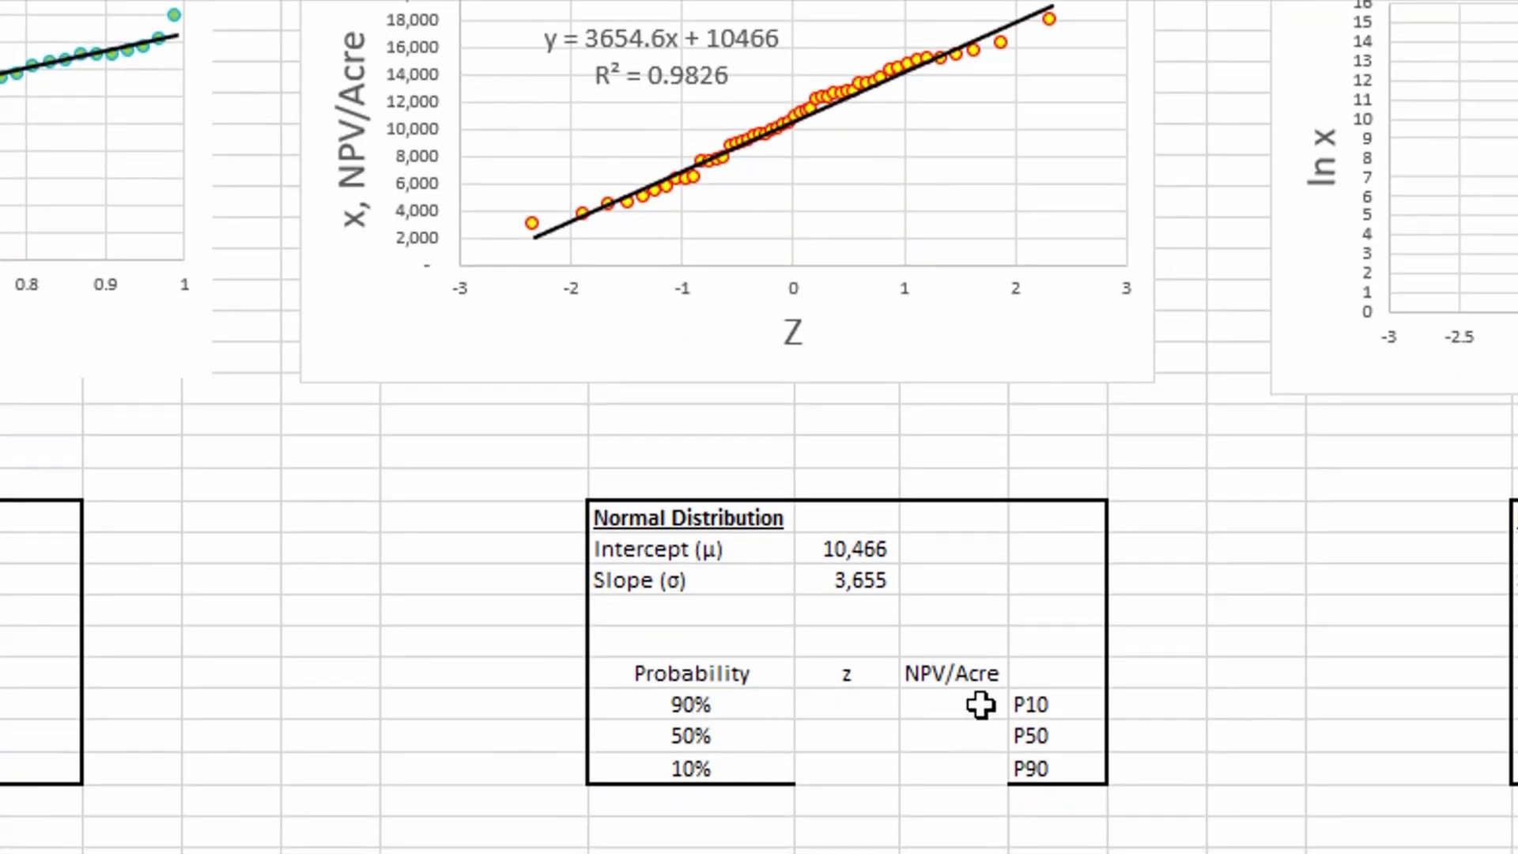
{"action": "left_click", "coordinate": [852, 706]}
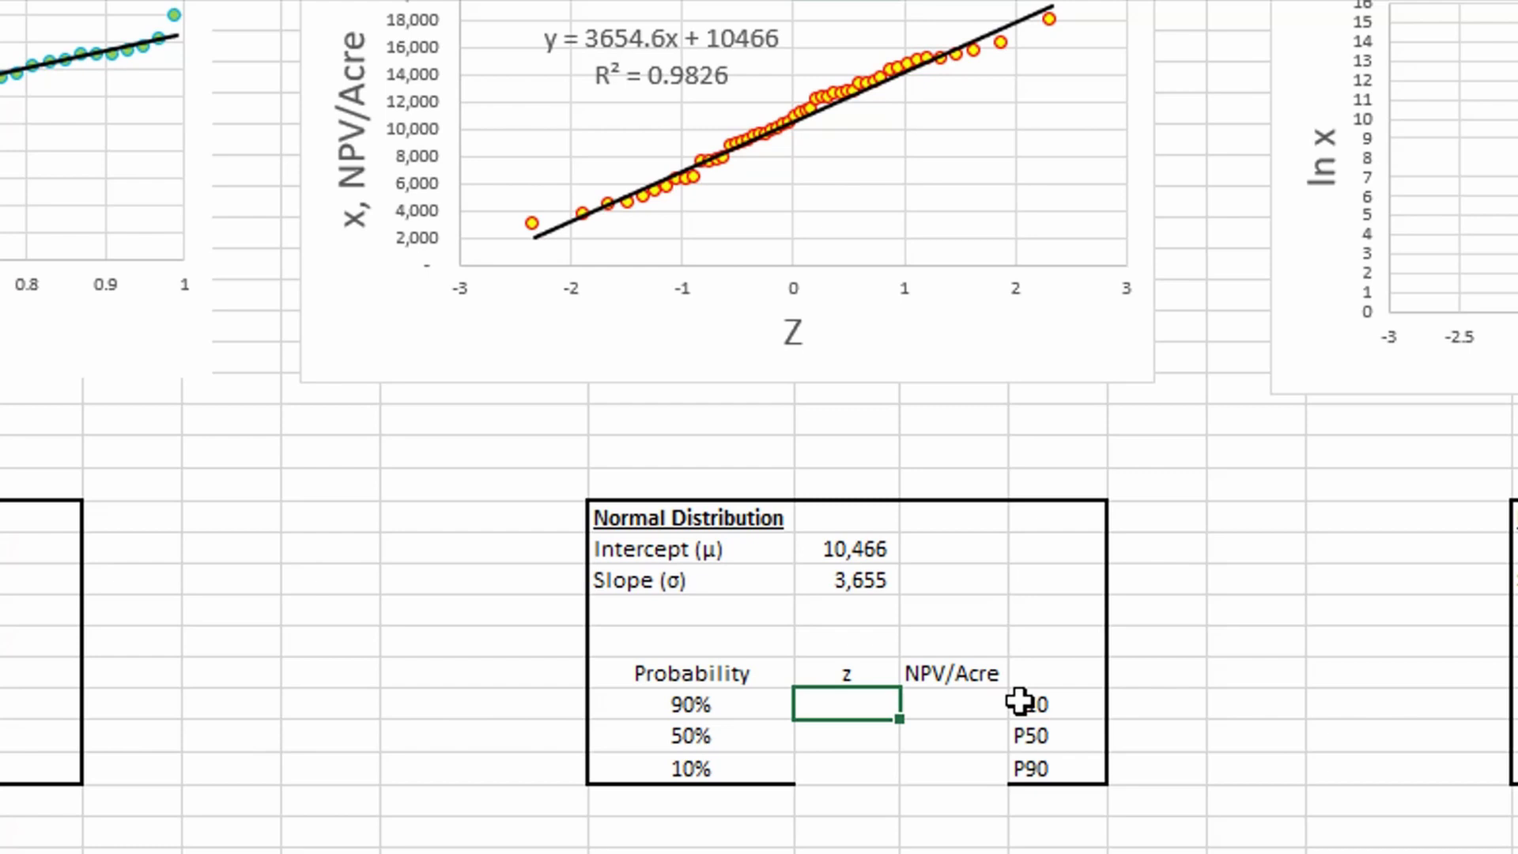
- Enter =NORM.S.INV of the 90% probability and fill down, giving 1.28, 0.00 and -1.28
{"action": "type", "text": "=no"}
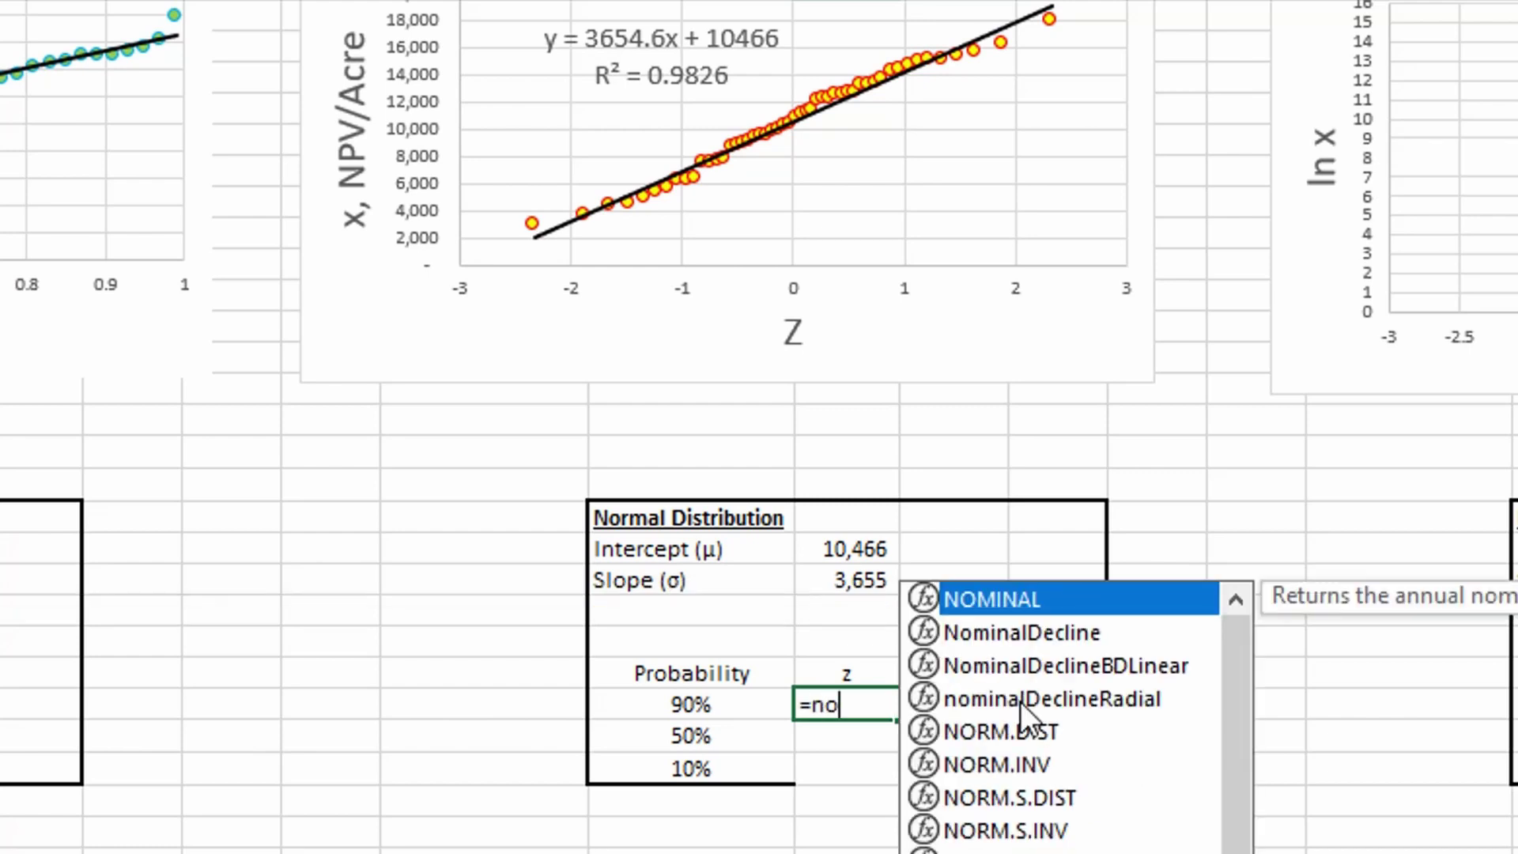
{"action": "key", "text": "Down"}
{"action": "key", "text": "Down"}
{"action": "key", "text": "Down"}
{"action": "key", "text": "Down"}
{"action": "key", "text": "Down"}
{"action": "key", "text": "Down"}
{"action": "key", "text": "Down"}
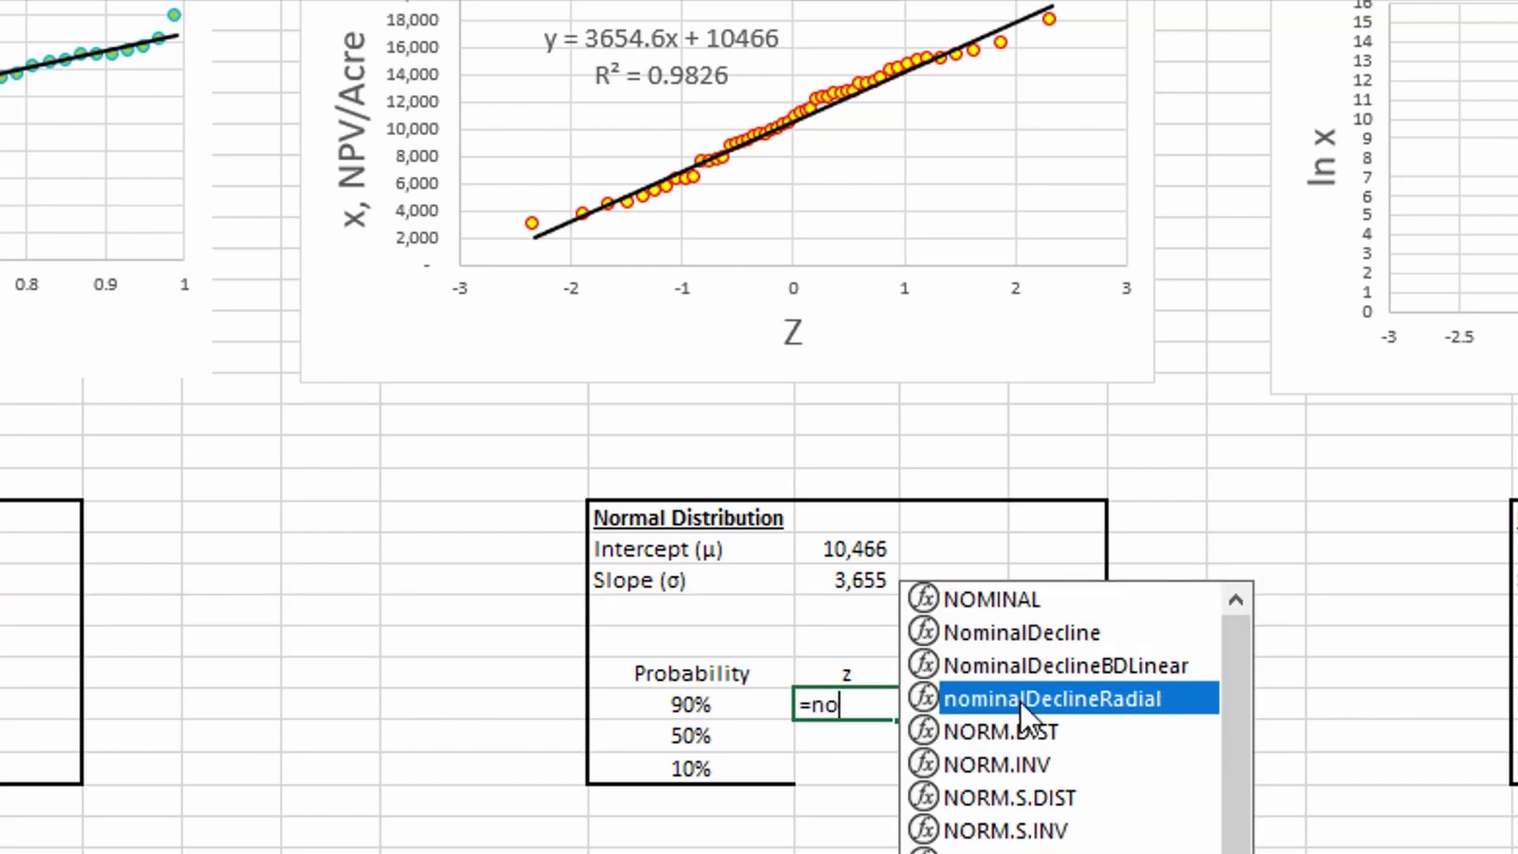
{"action": "key", "text": "Tab"}
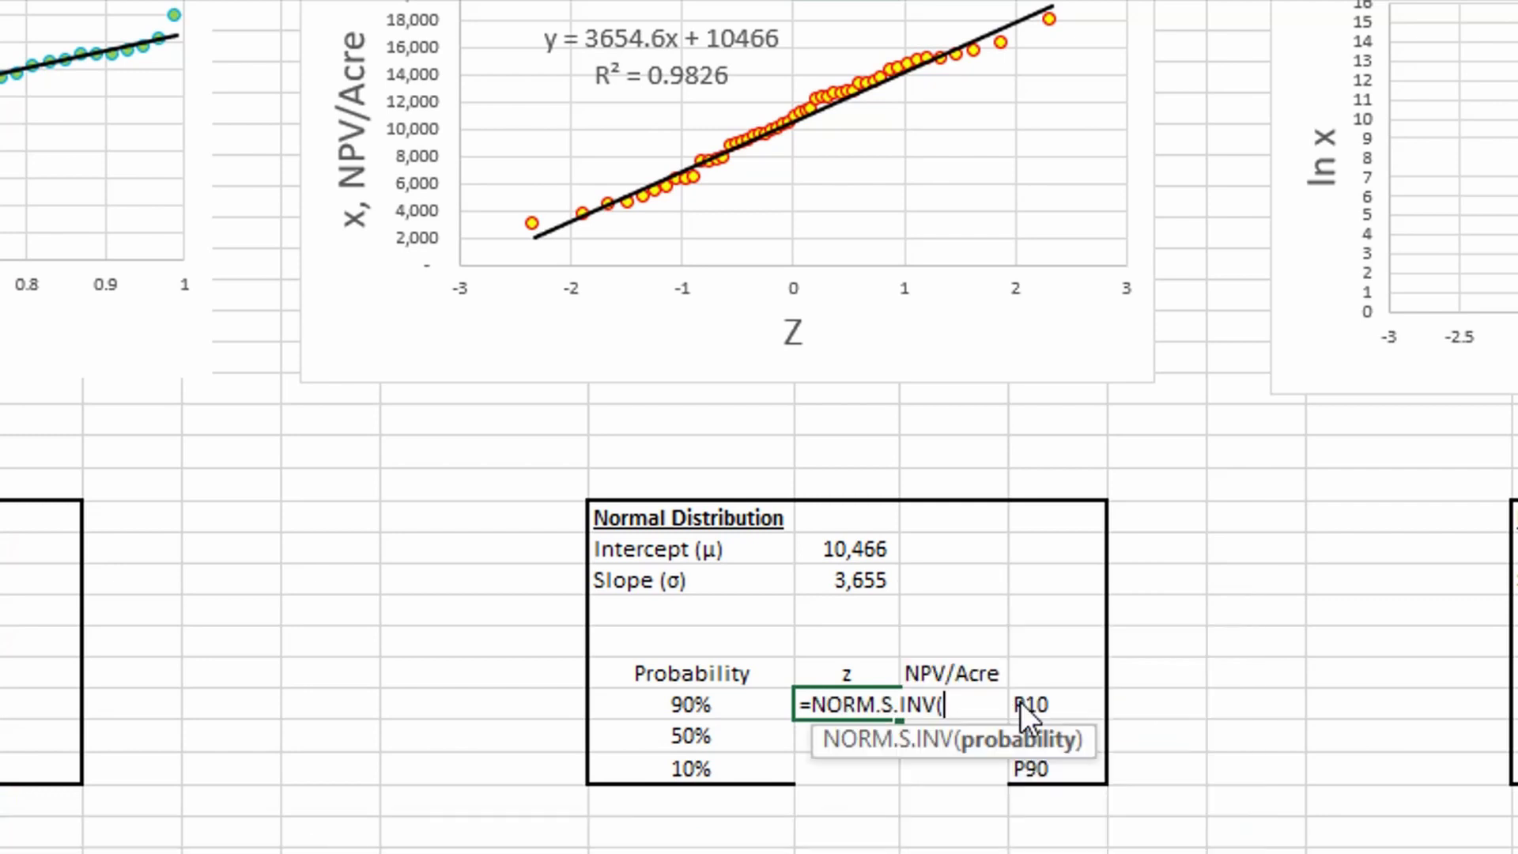
{"action": "left_click", "coordinate": [669, 700]}
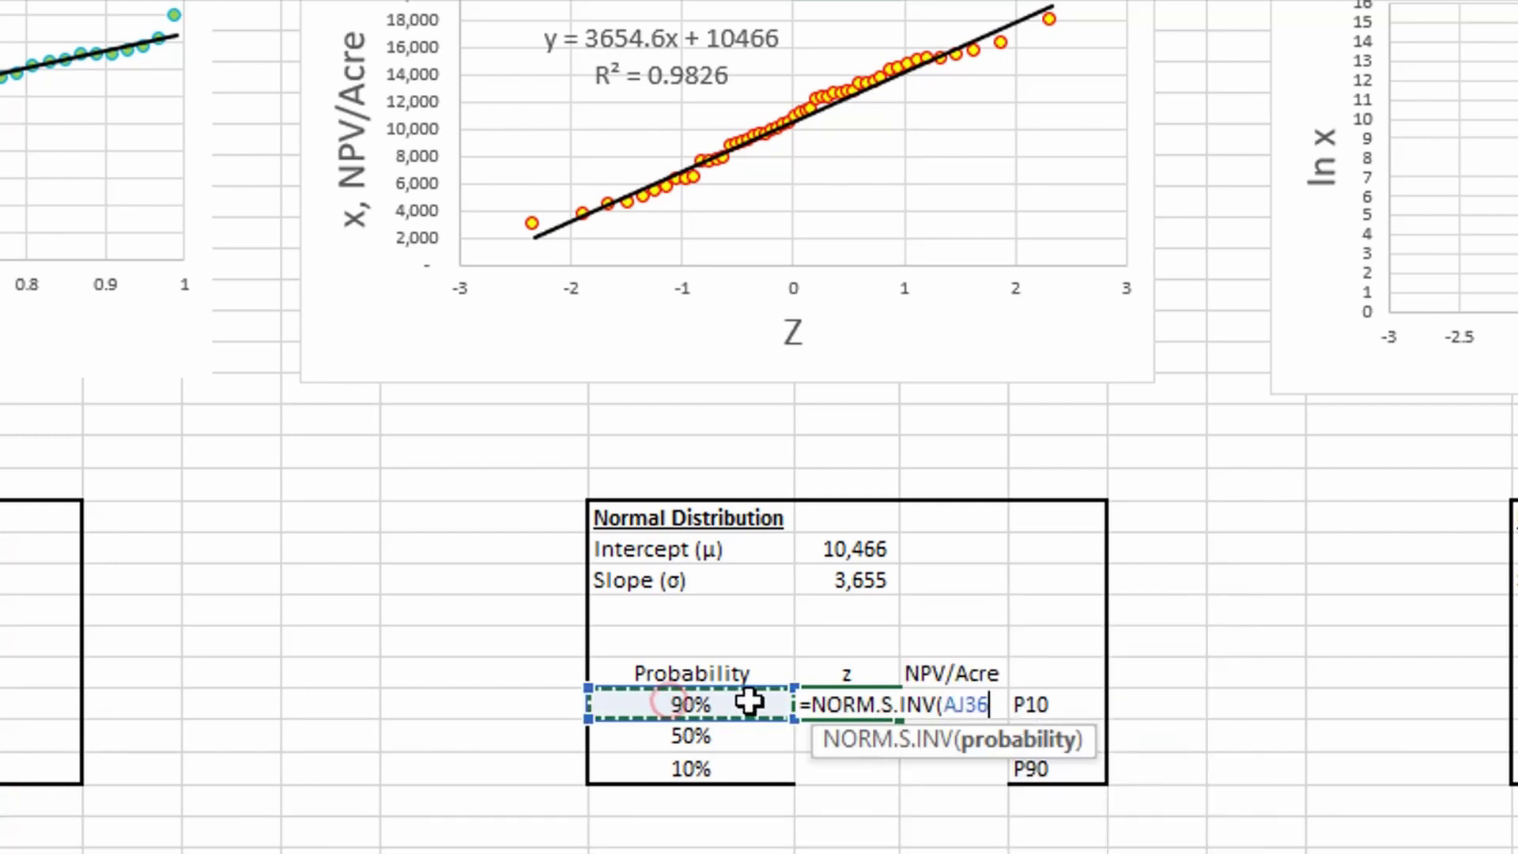
{"action": "type", "text": ")"}
{"action": "key", "text": "Return"}
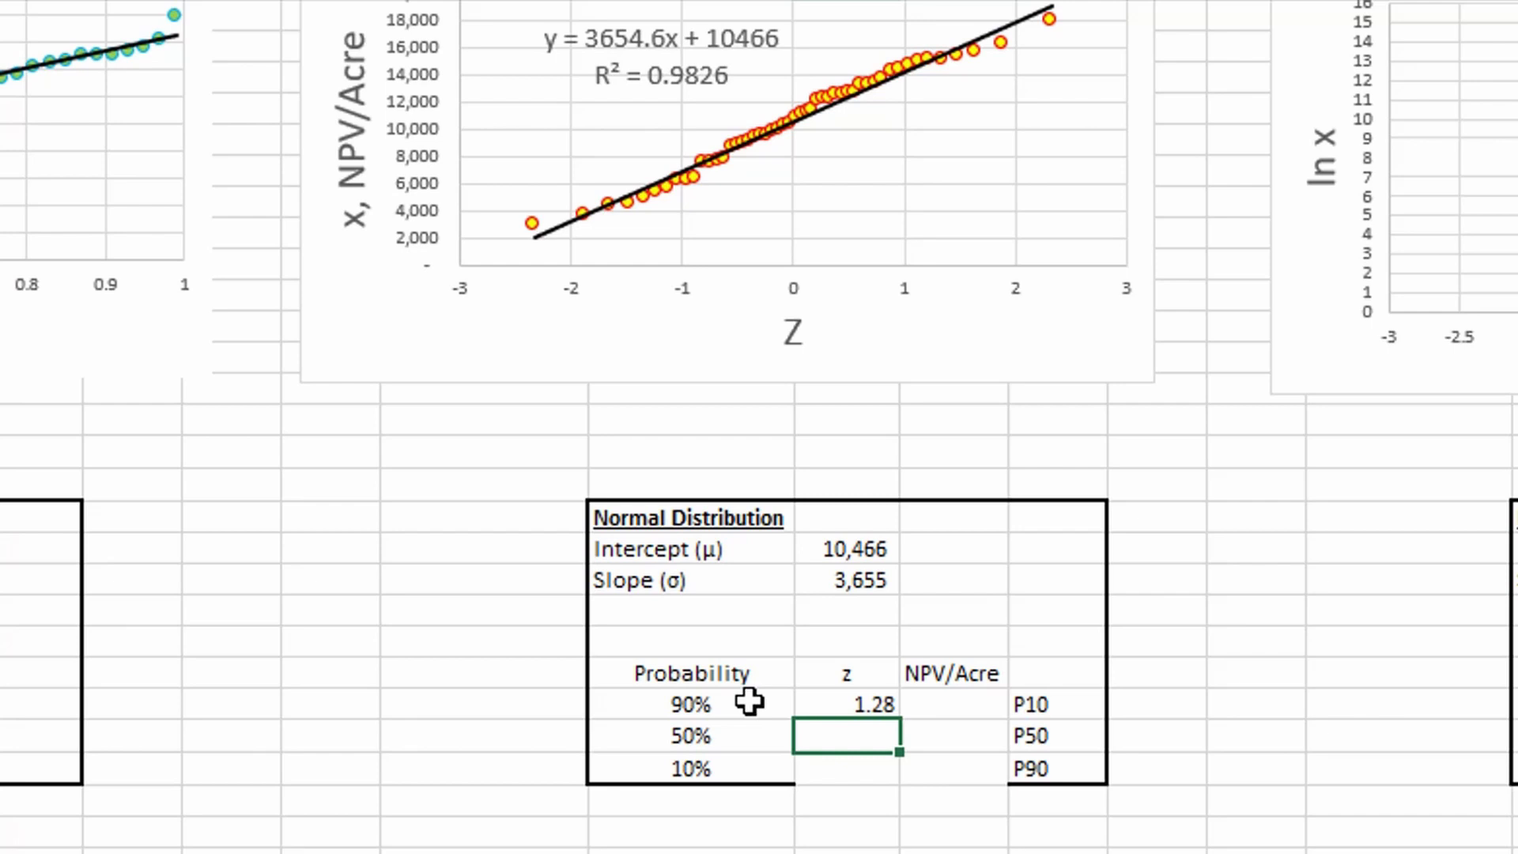
{"action": "left_click", "coordinate": [872, 703]}
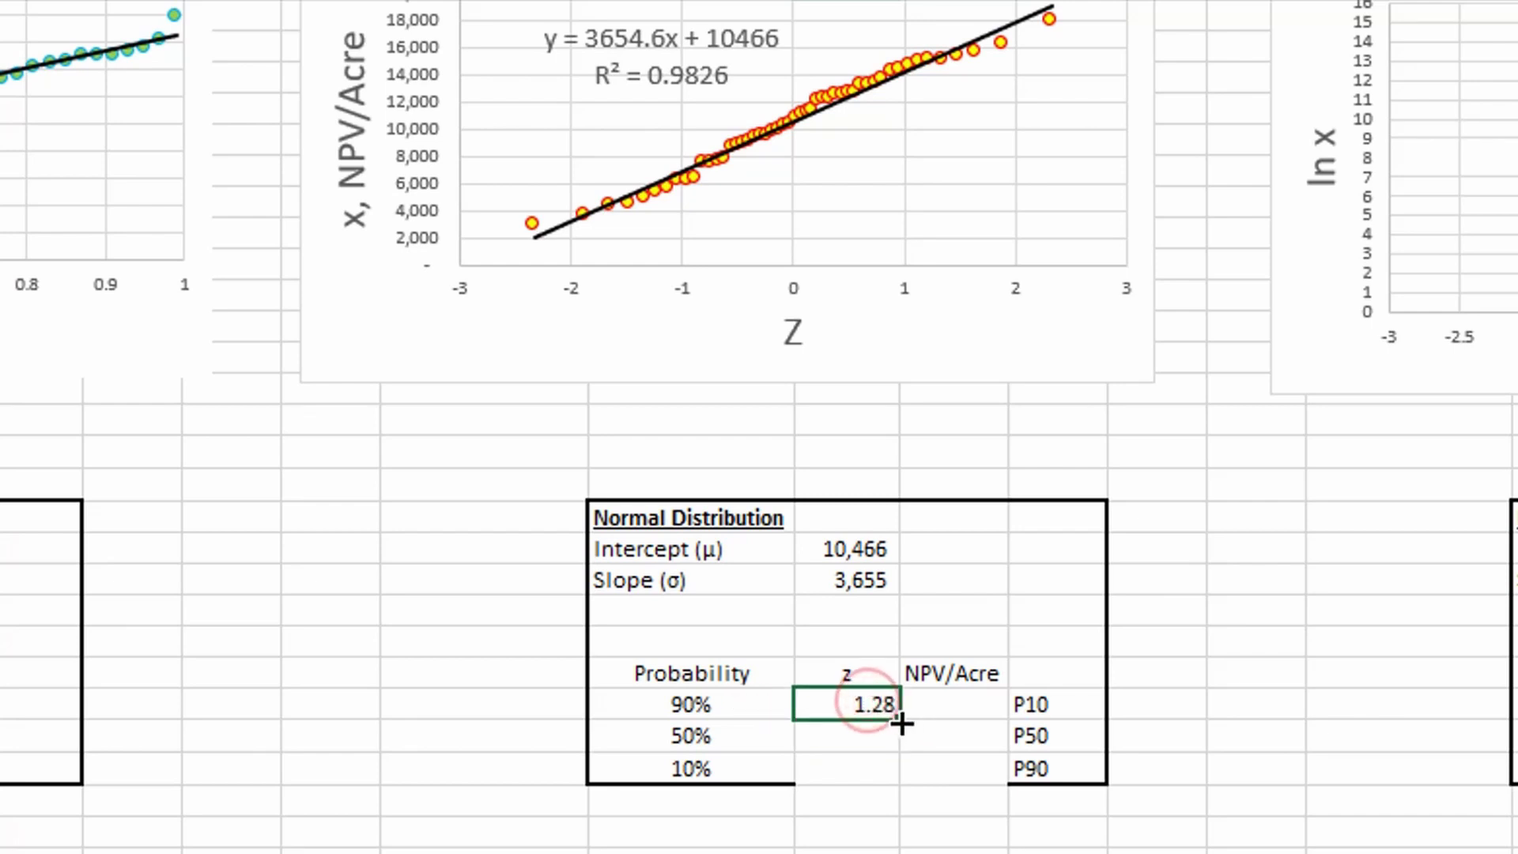
{"action": "double_click", "coordinate": [899, 720]}
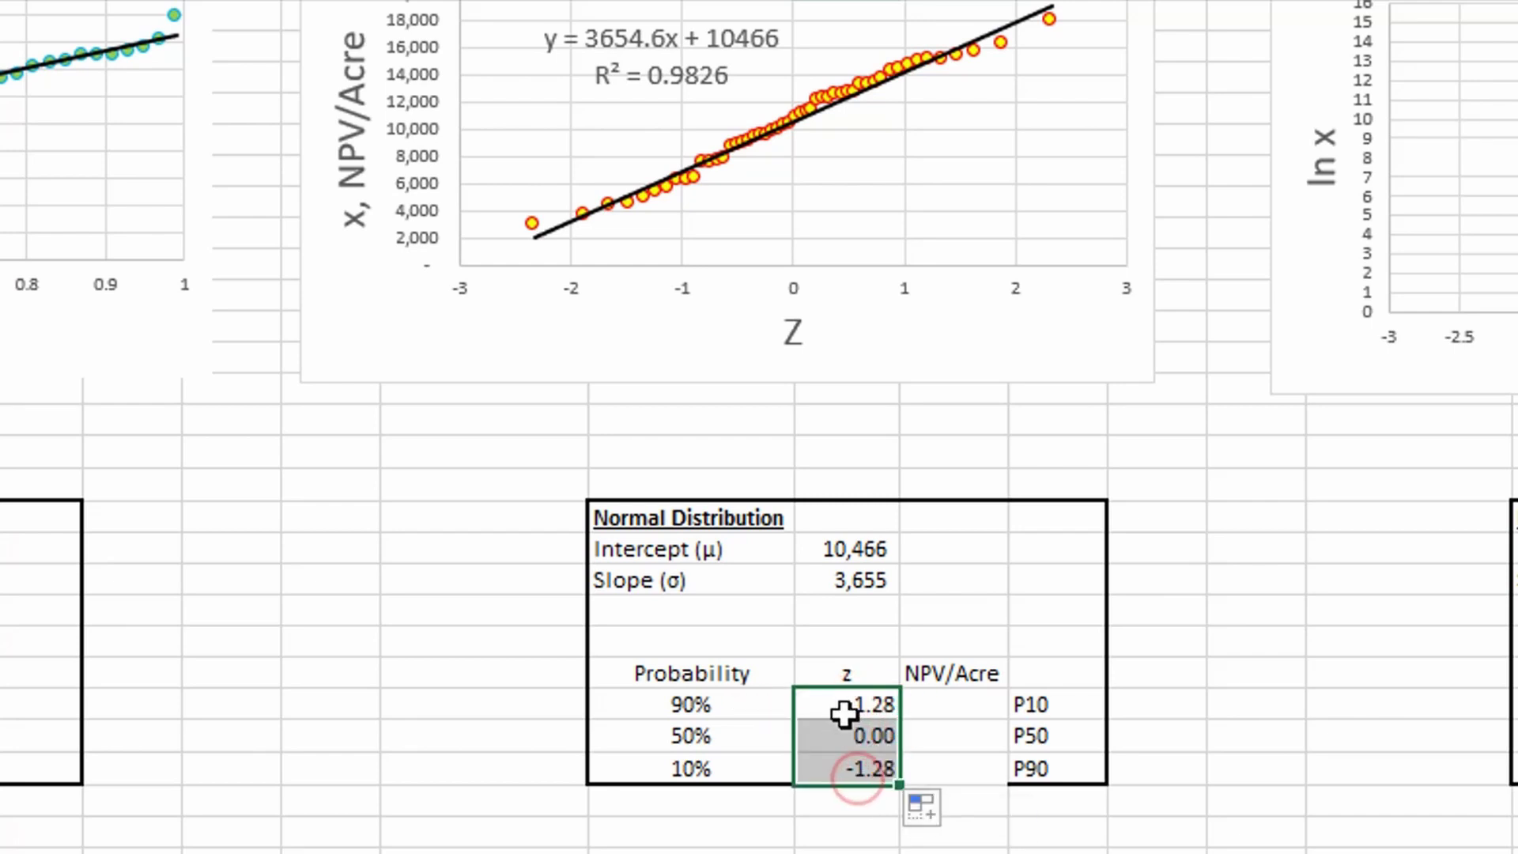
{"action": "left_click_drag", "start_coordinate": [729, 680], "coordinate": [708, 781]}
{"action": "left_click", "coordinate": [969, 703]}
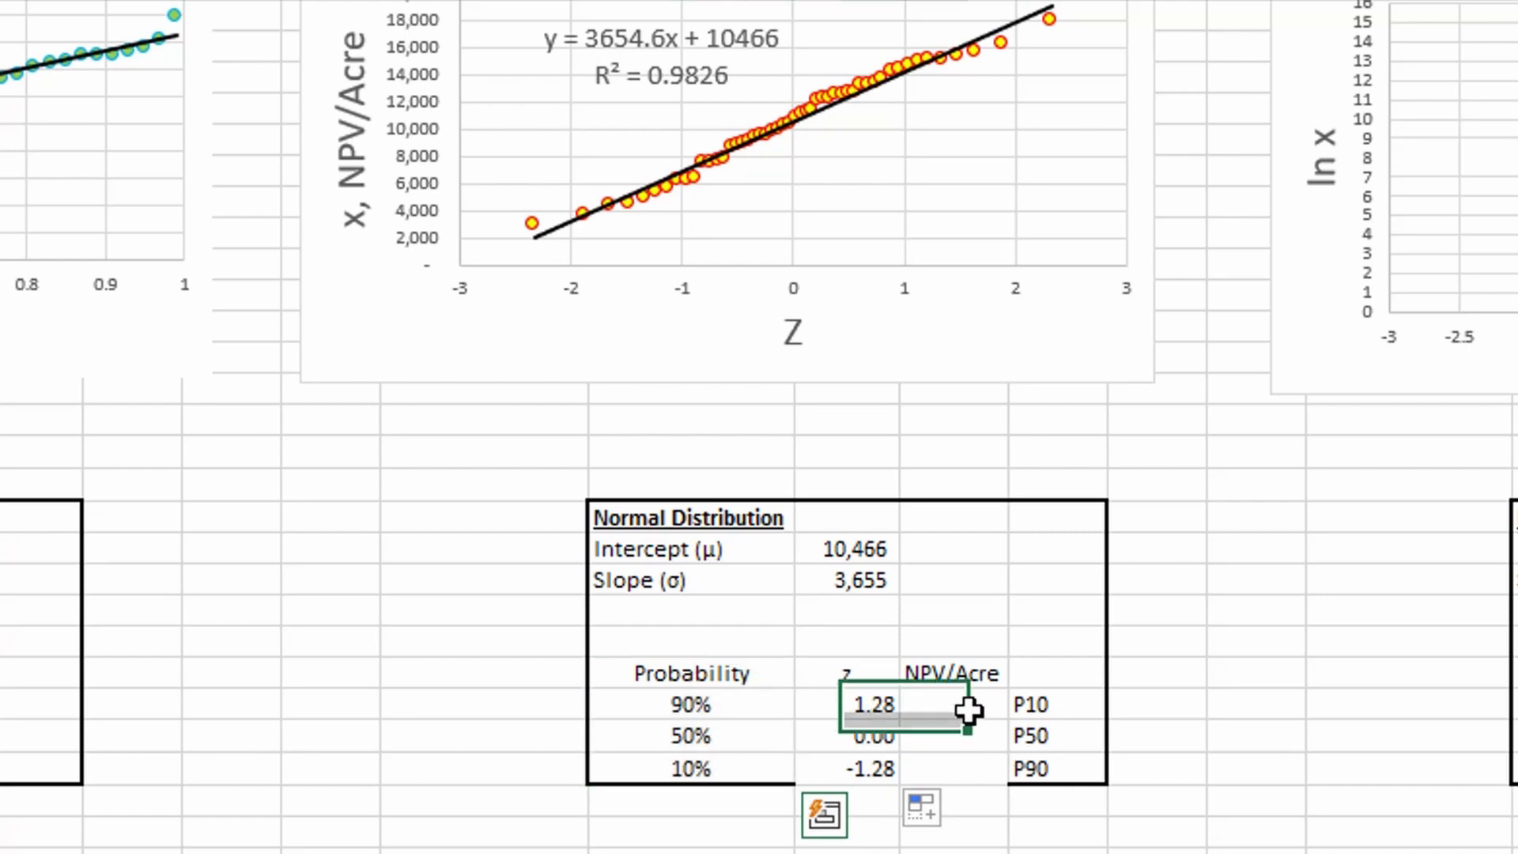
{"action": "scroll", "coordinate": [874, 569], "scroll_direction": "up", "scroll_amount": 3}
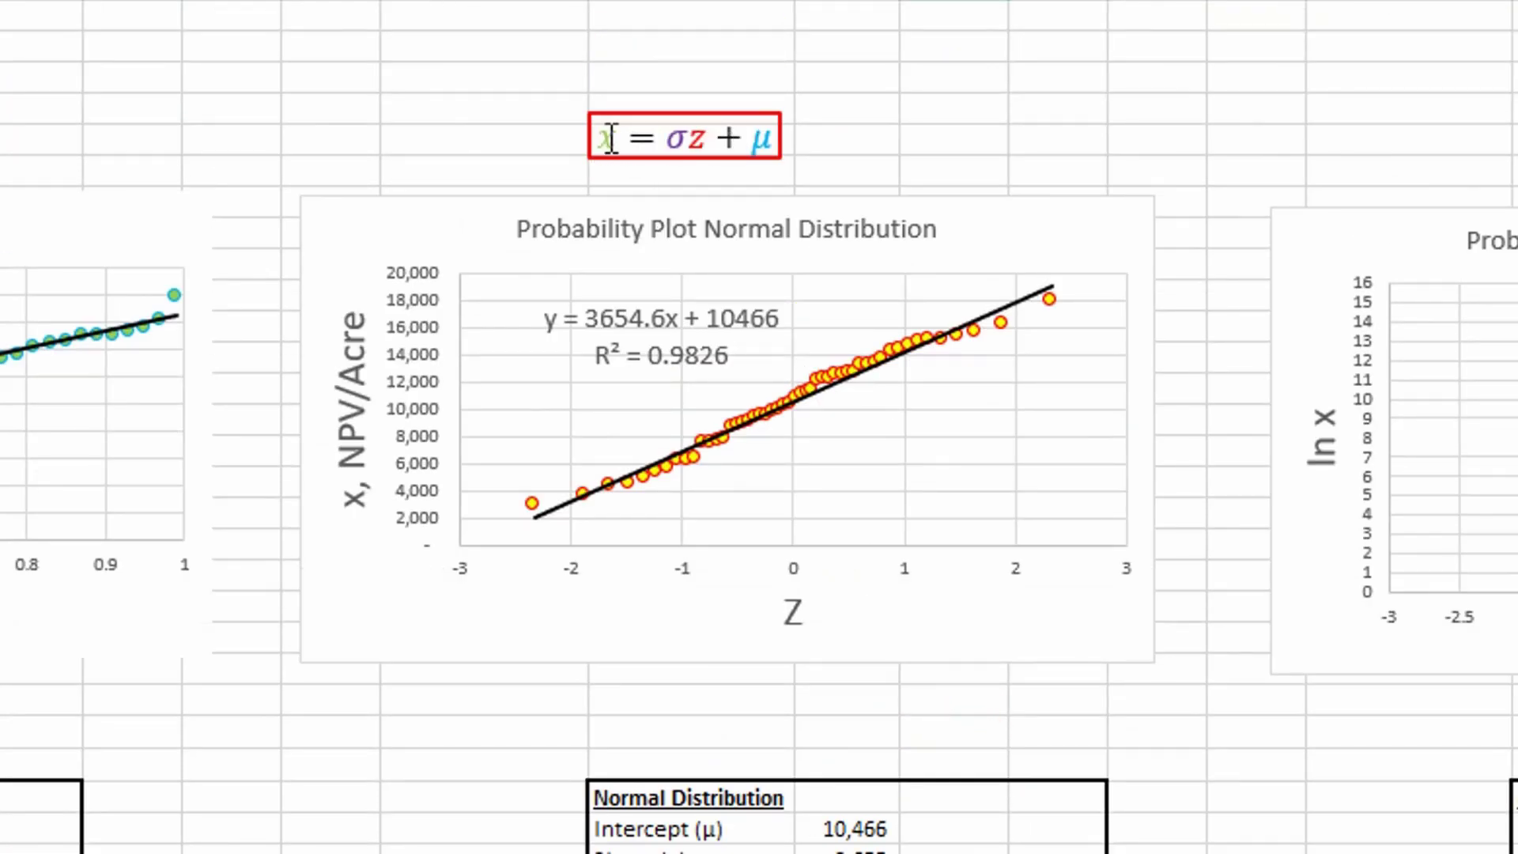
- Enter the P10 NPV/Acre formula slope*z+intercept with absolute slope and intercept, giving 15,150
{"action": "scroll", "coordinate": [785, 310], "scroll_direction": "down", "scroll_amount": 2}
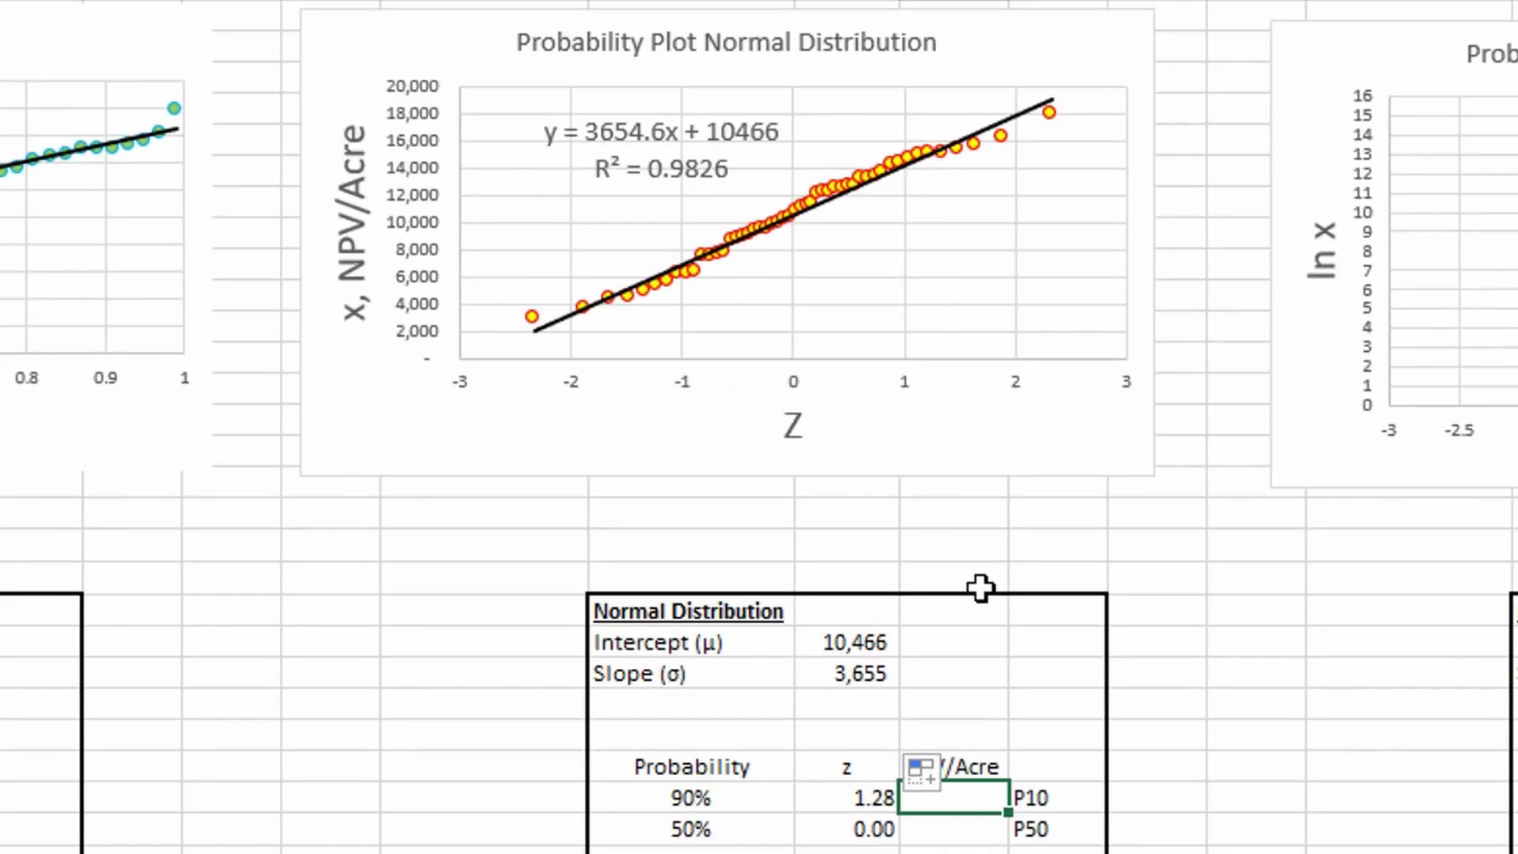
{"action": "key", "text": "F2"}
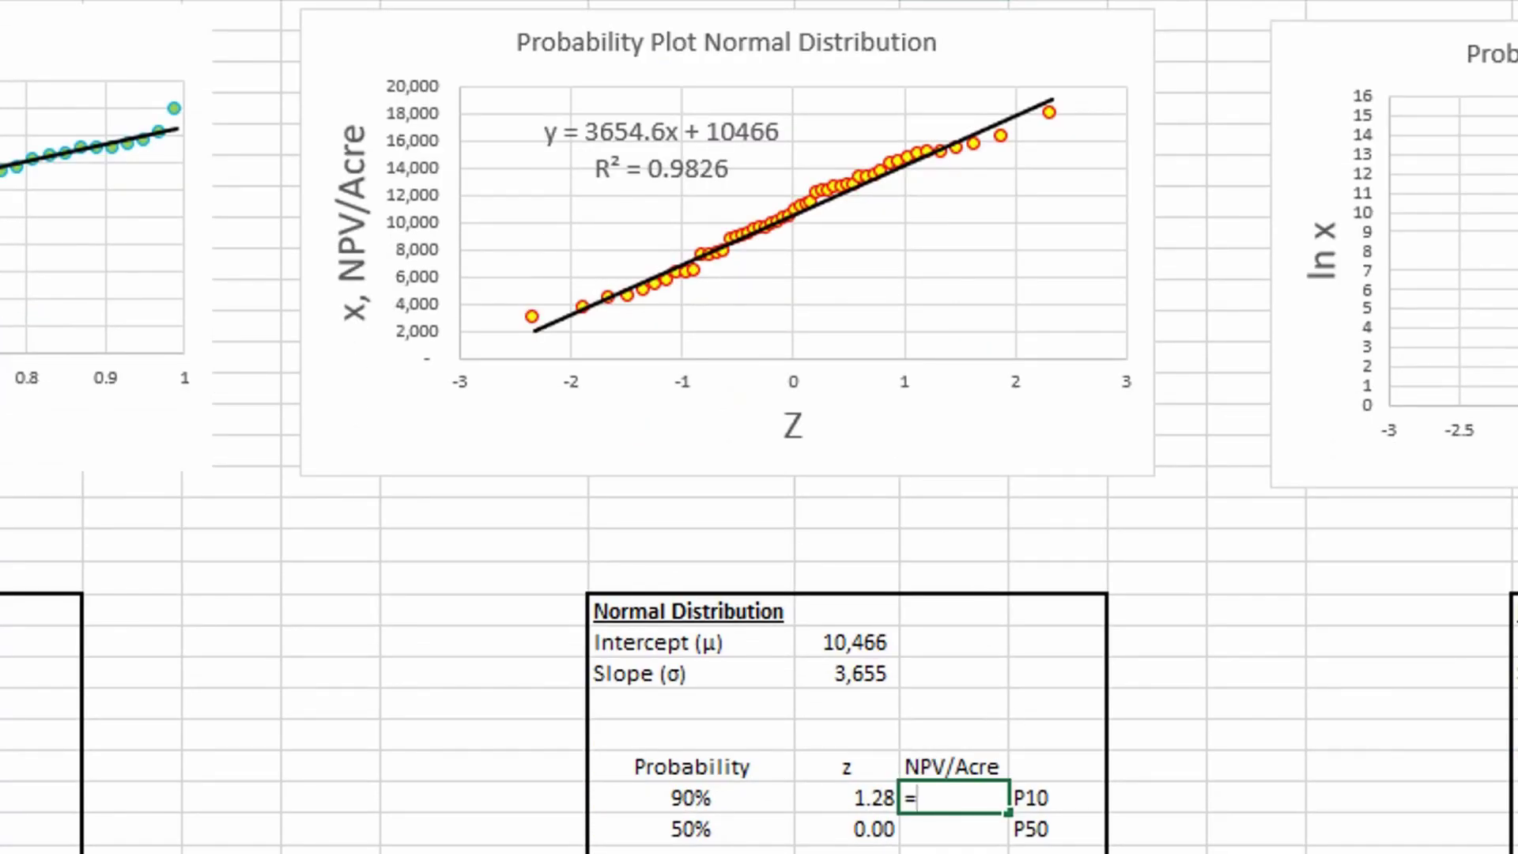
{"action": "type", "text": "="}
{"action": "left_click", "coordinate": [849, 671]}
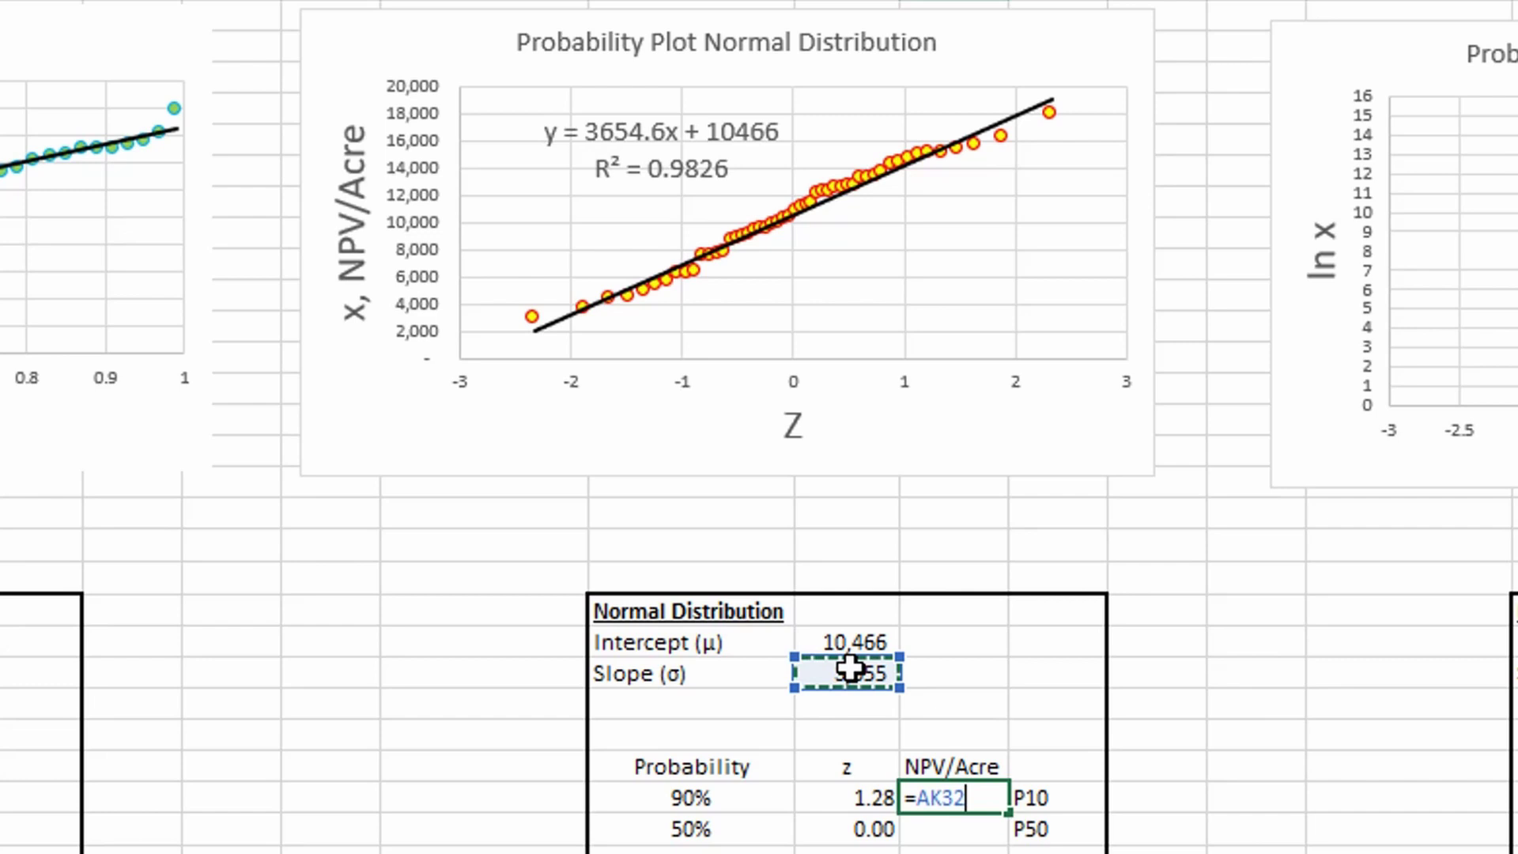
{"action": "type", "text": "*"}
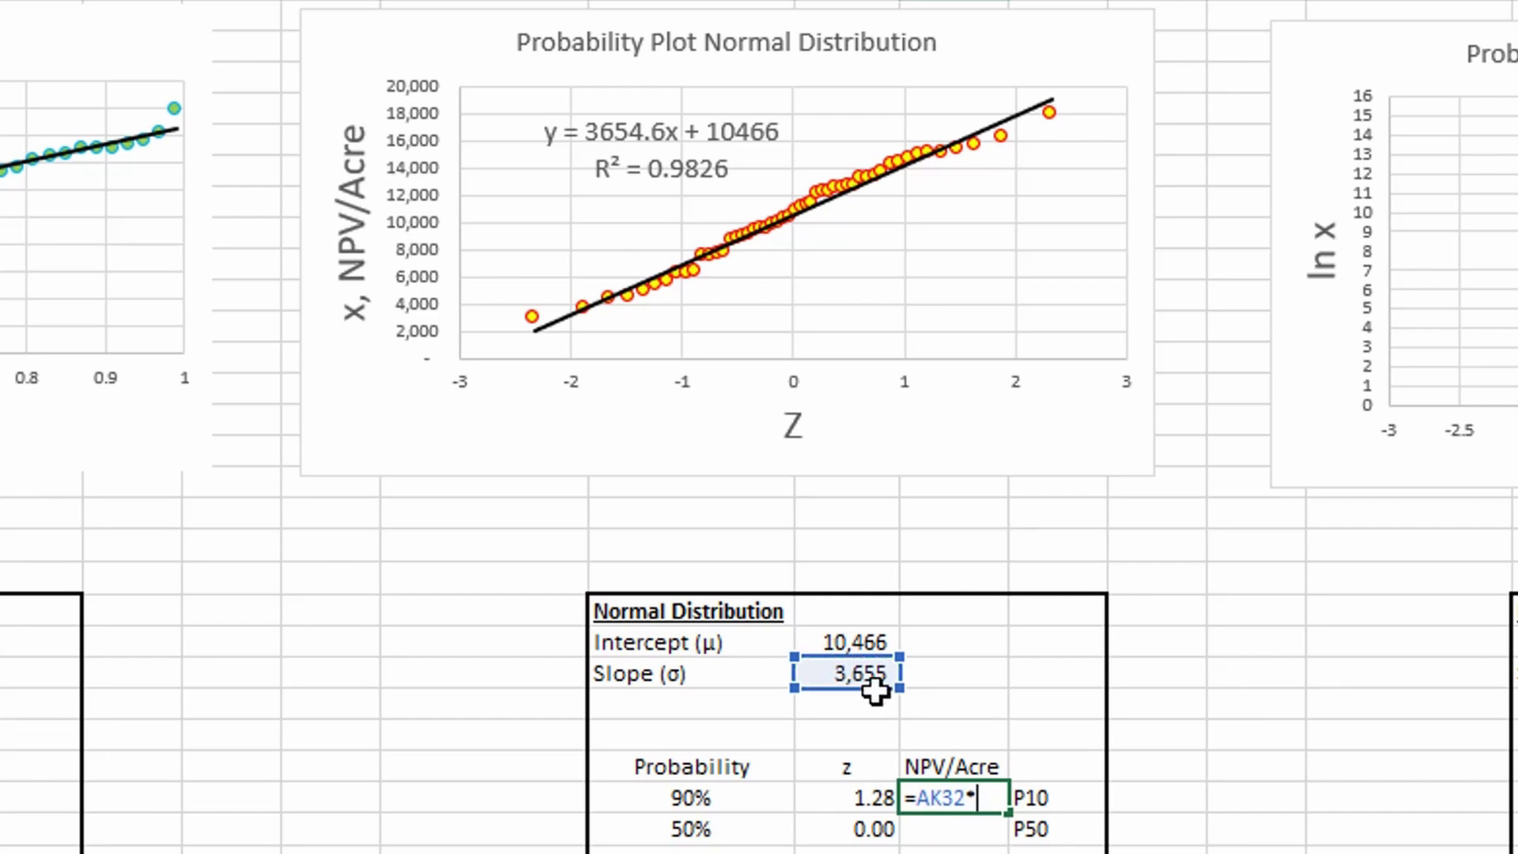
{"action": "left_click", "coordinate": [870, 797]}
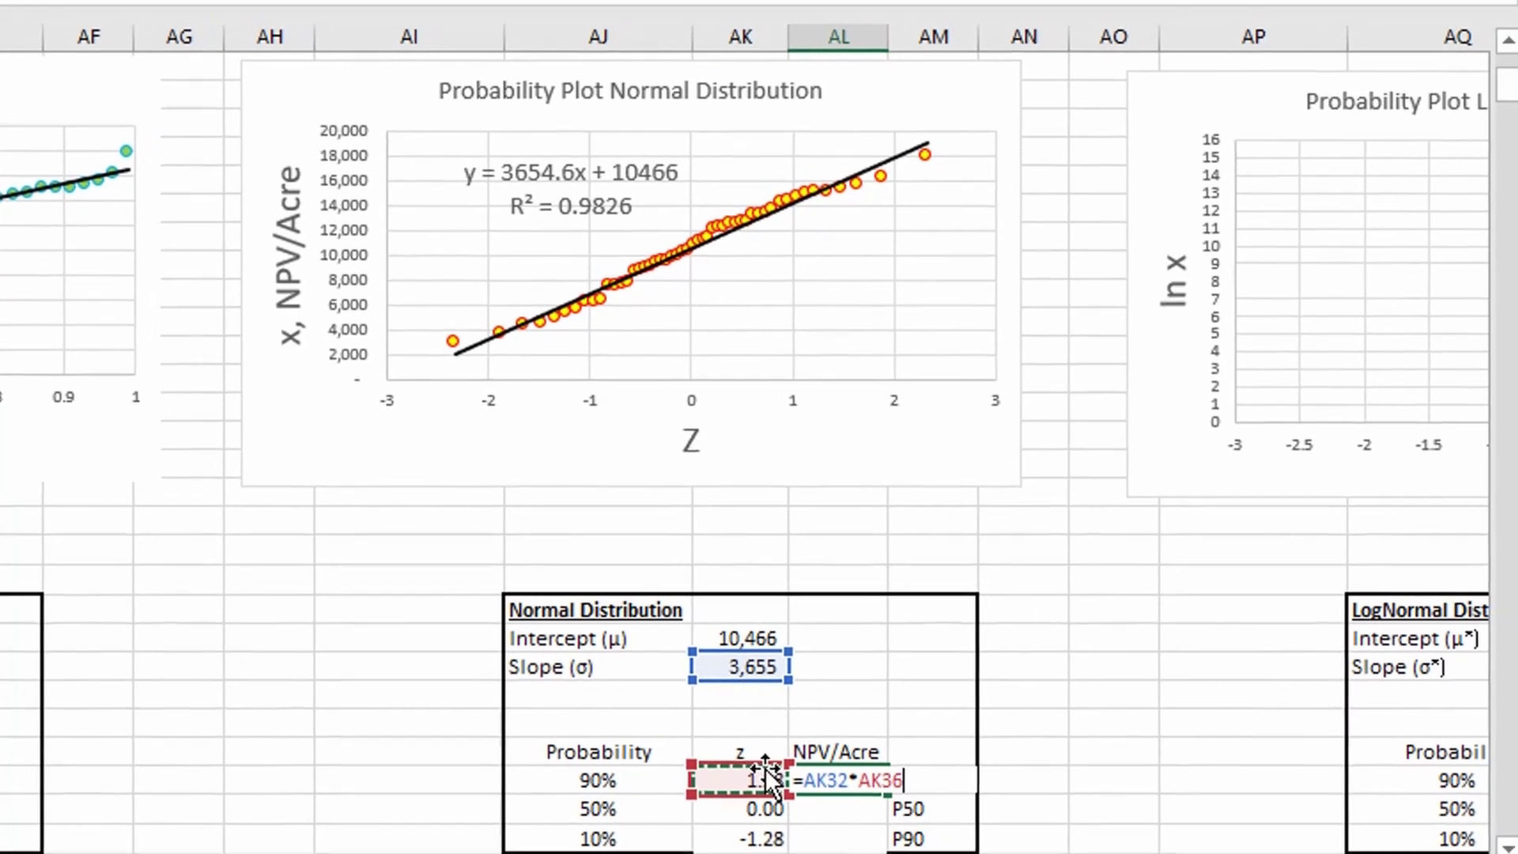
{"action": "type", "text": "+"}
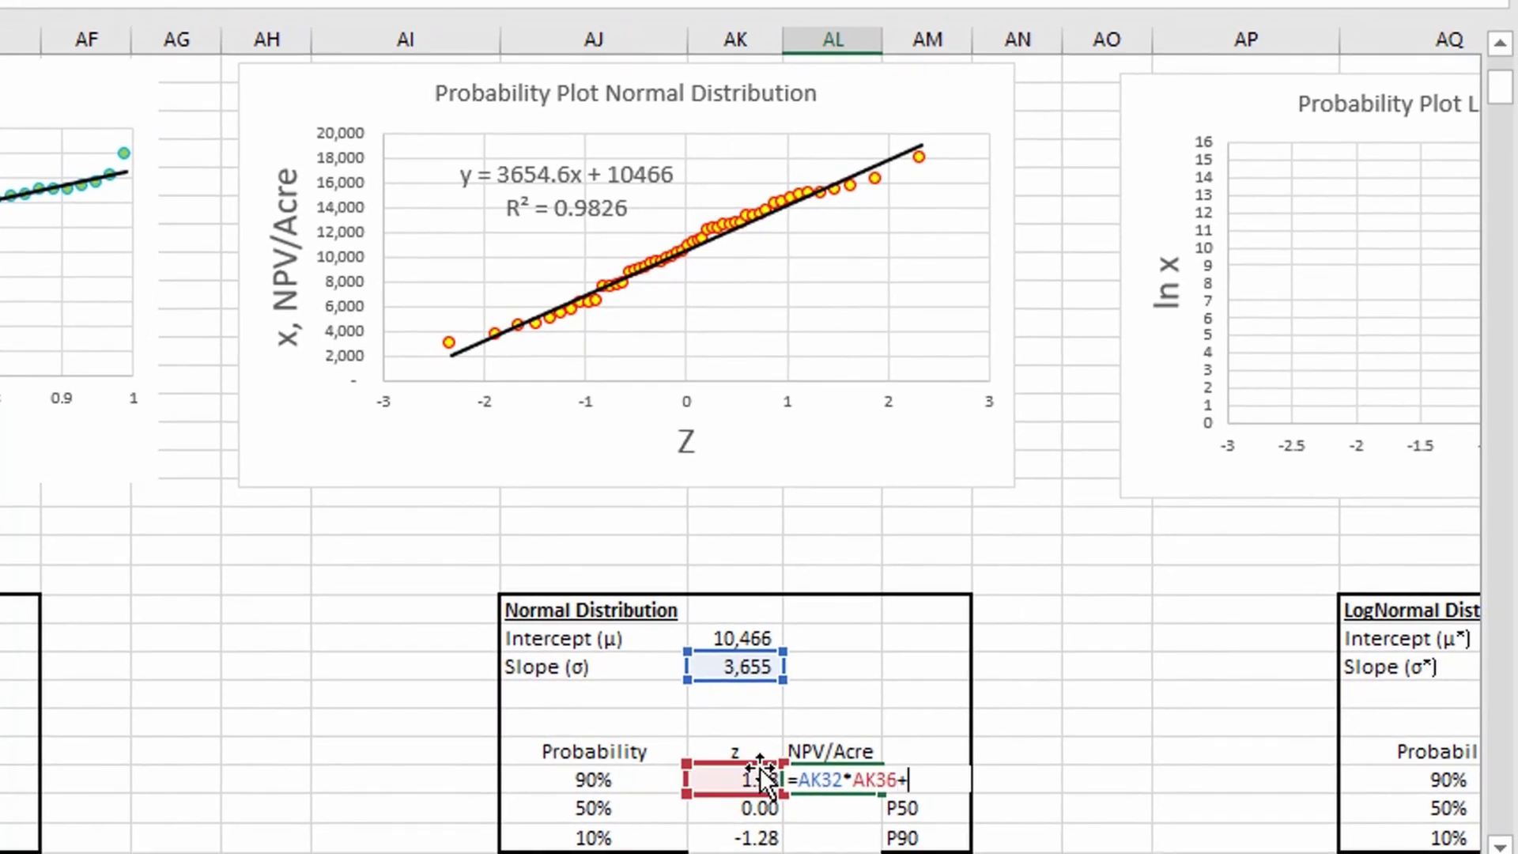
{"action": "left_click", "coordinate": [739, 639]}
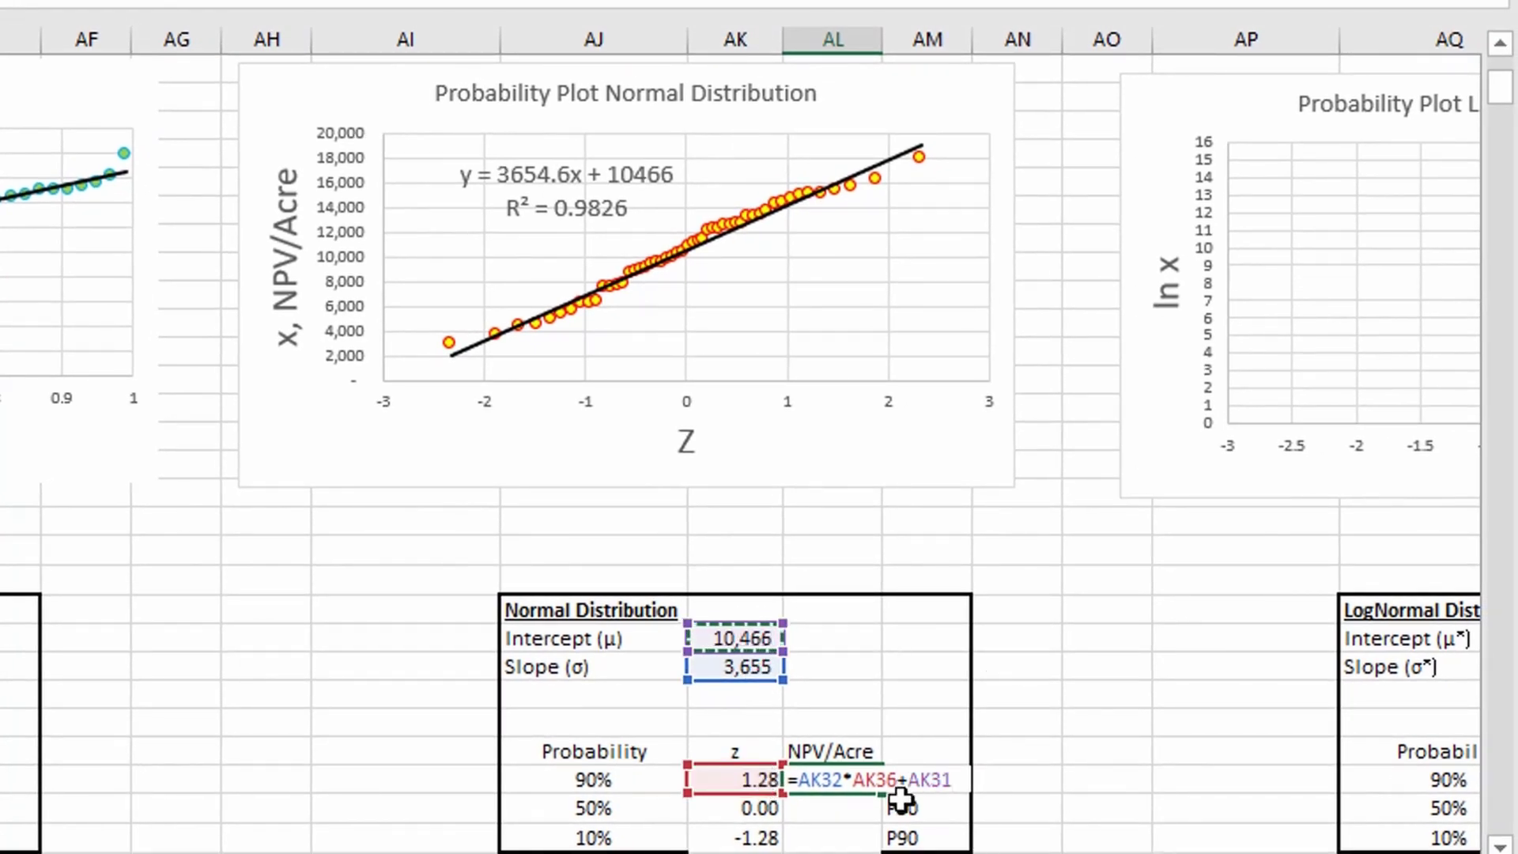
{"action": "left_click", "coordinate": [808, 780]}
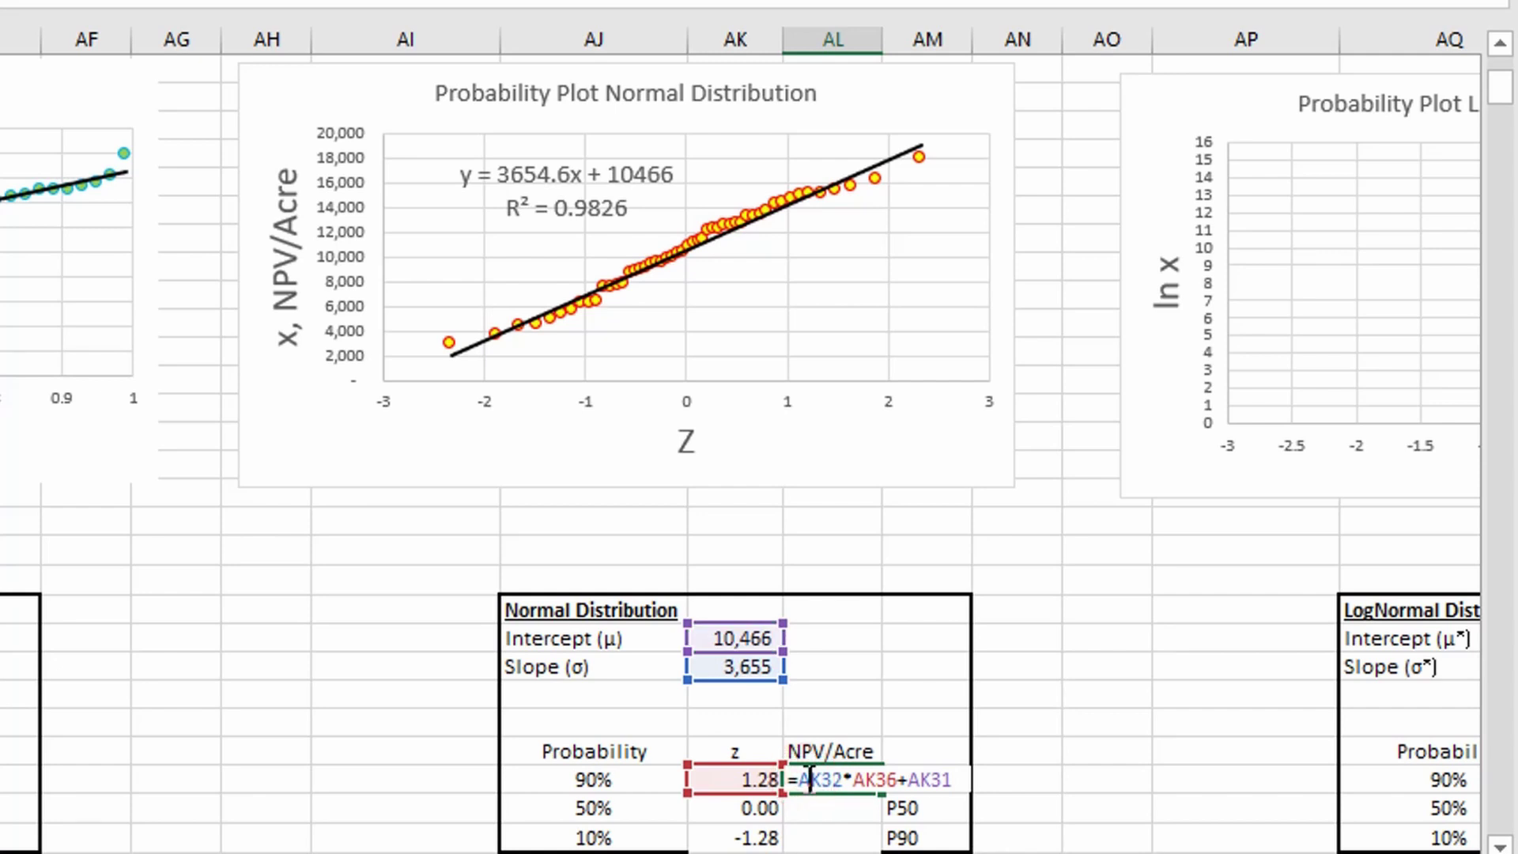
{"action": "key", "text": "F4"}
{"action": "left_click", "coordinate": [949, 782]}
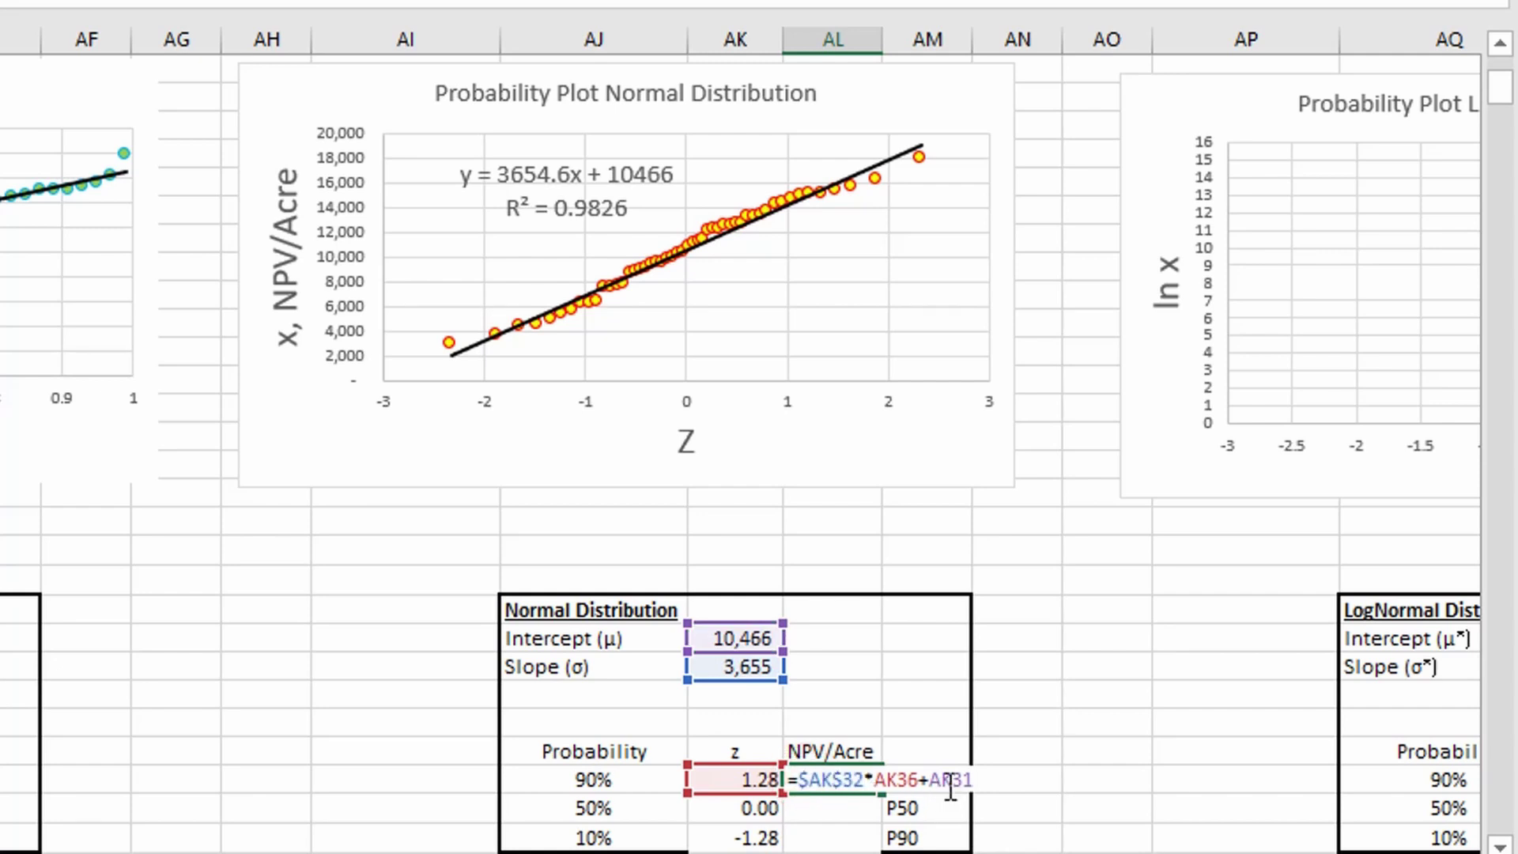
{"action": "key", "text": "F4"}
{"action": "key", "text": "Return"}
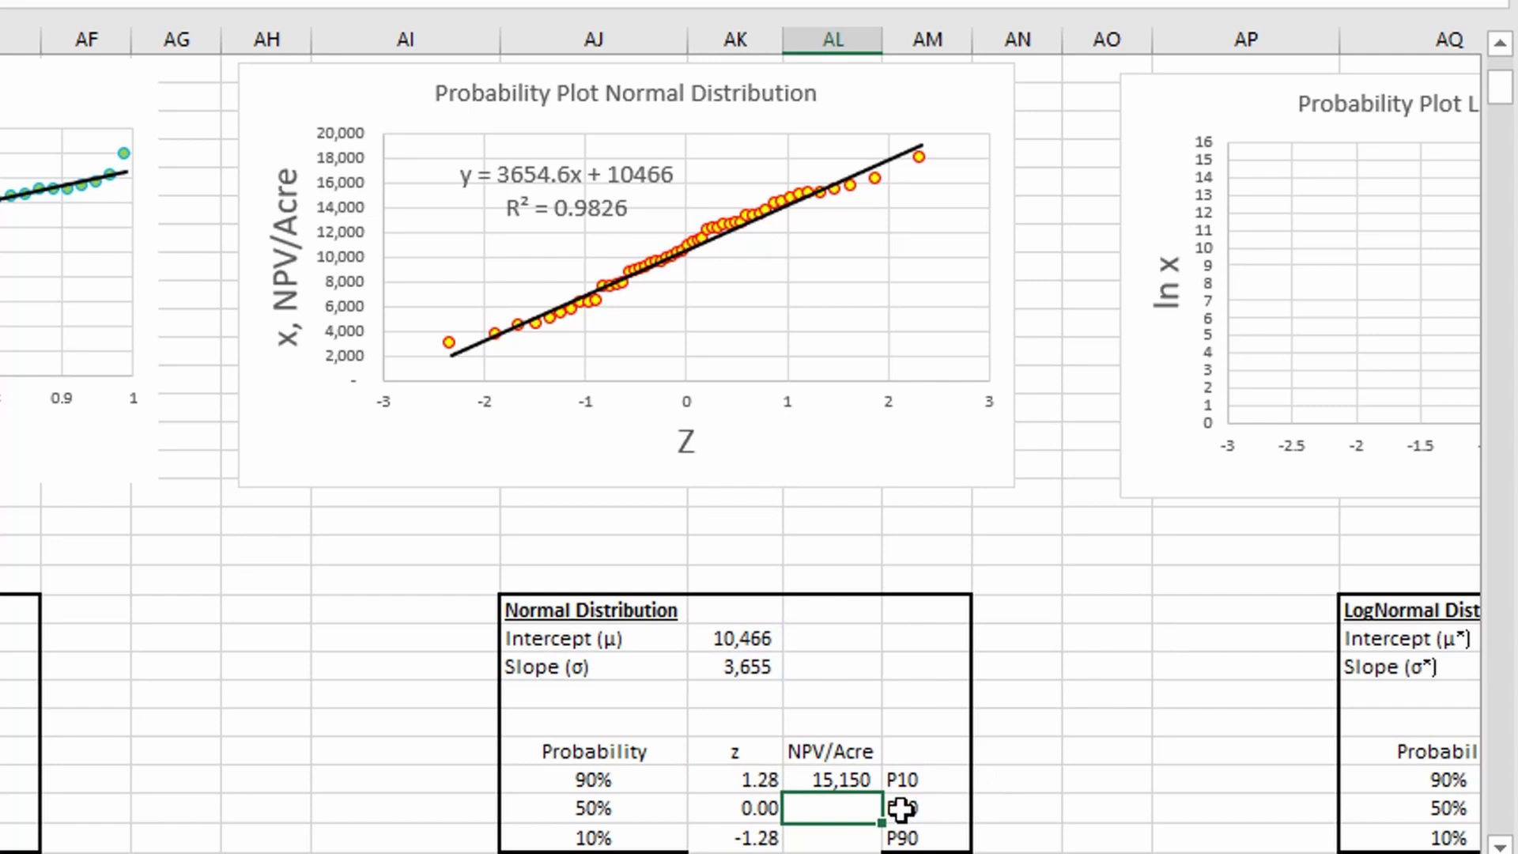
- Fill the formula down to P50 and P90, giving 10,466 and 5,783
{"action": "left_click", "coordinate": [844, 780]}
{"action": "left_click_drag", "start_coordinate": [882, 794], "coordinate": [881, 838]}
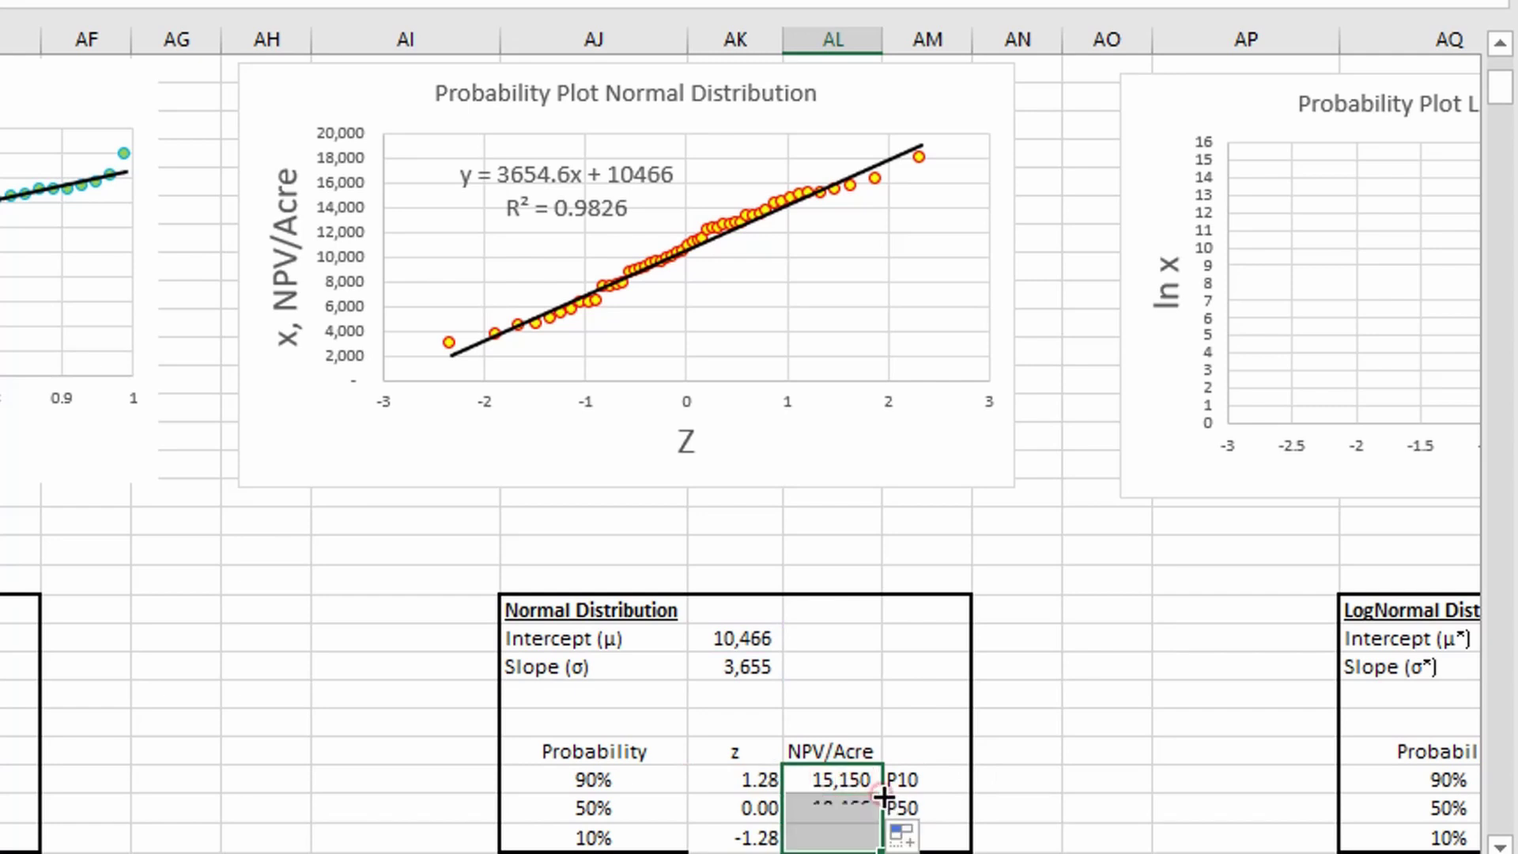
{"action": "scroll", "coordinate": [894, 822], "scroll_direction": "down", "scroll_amount": 1}
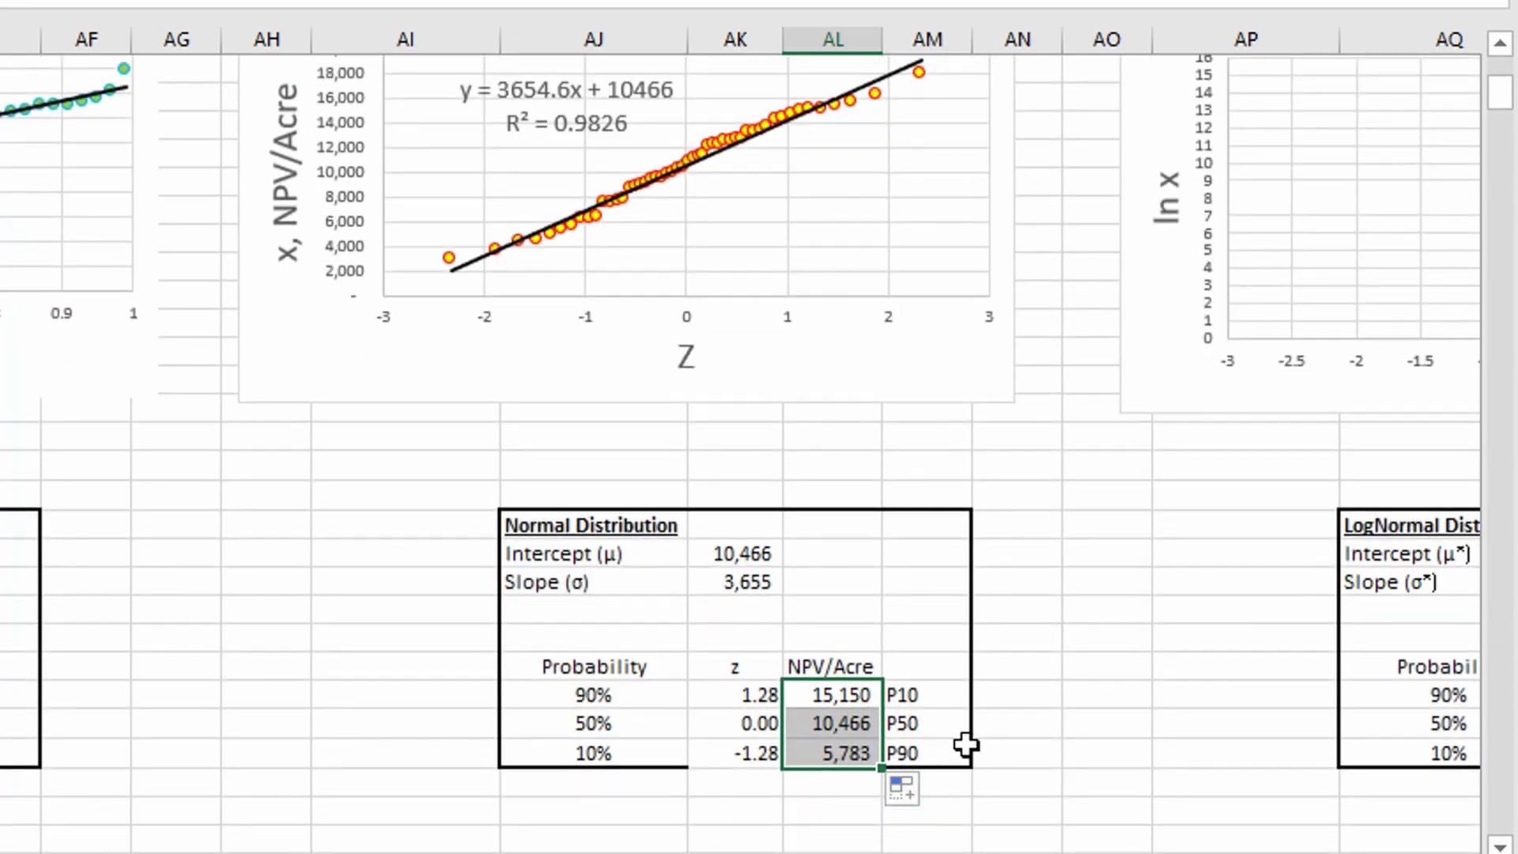
{"action": "left_click", "coordinate": [961, 745]}
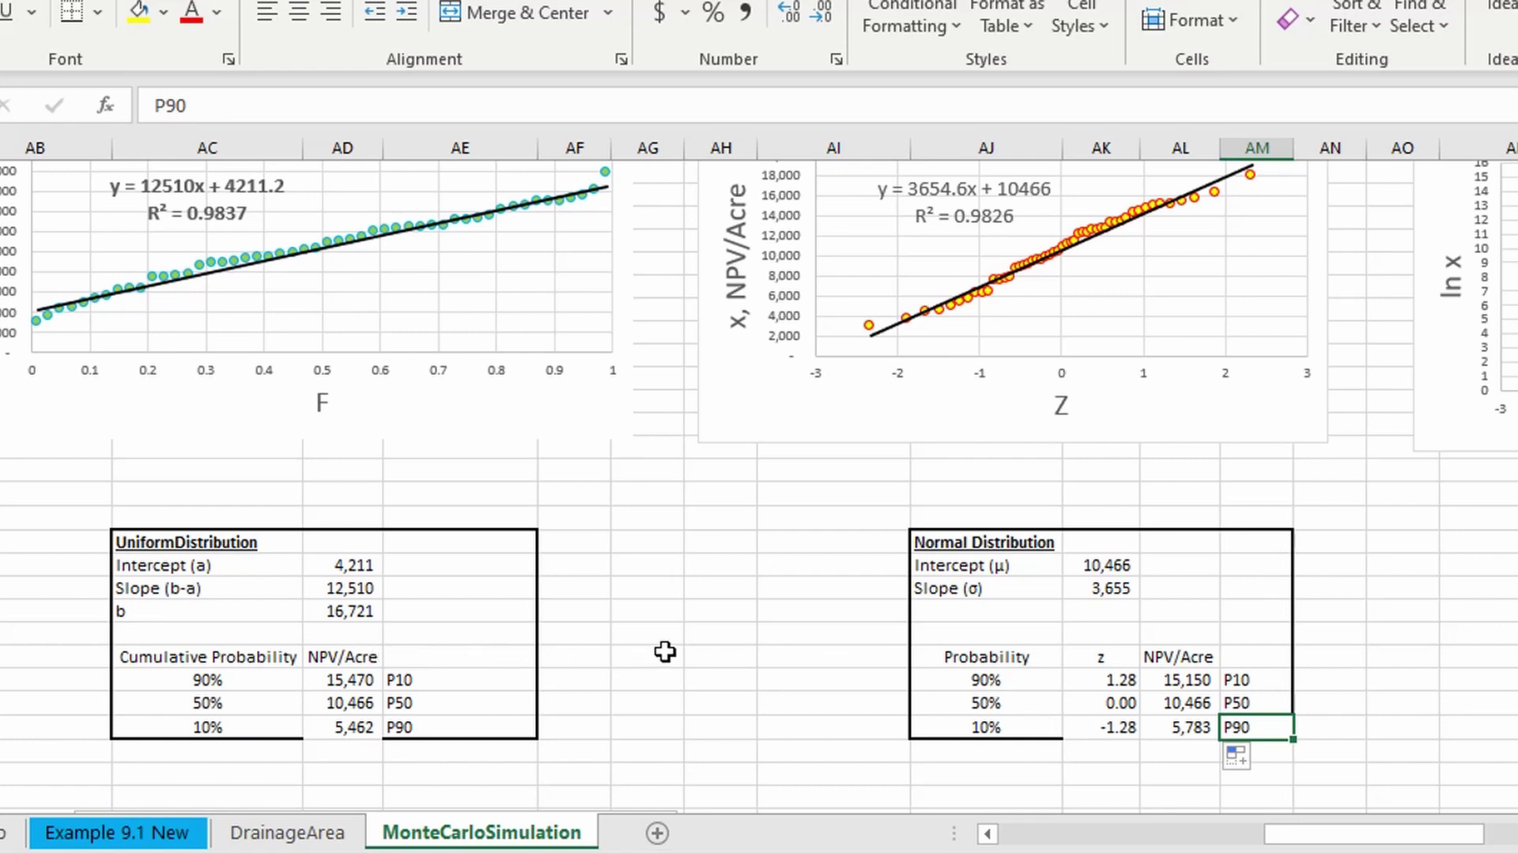
- Scroll across to the empty LogNormal probability plot and its μ* and σ* cells
{"action": "scroll", "coordinate": [1034, 728], "scroll_direction": "up", "scroll_amount": 2}
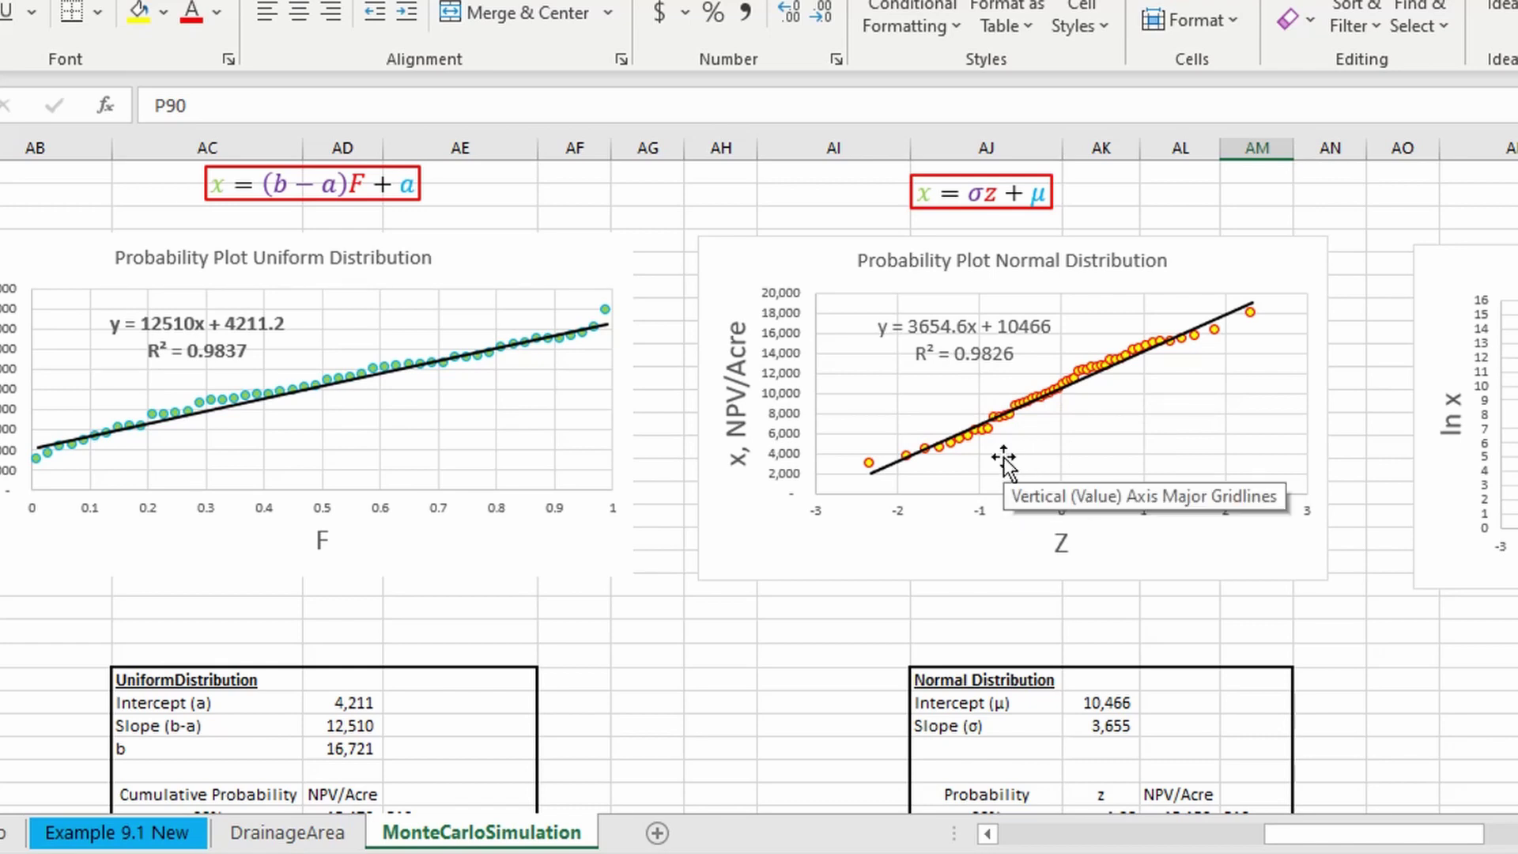
{"action": "scroll", "coordinate": [1083, 522], "scroll_direction": "up", "scroll_amount": 1}
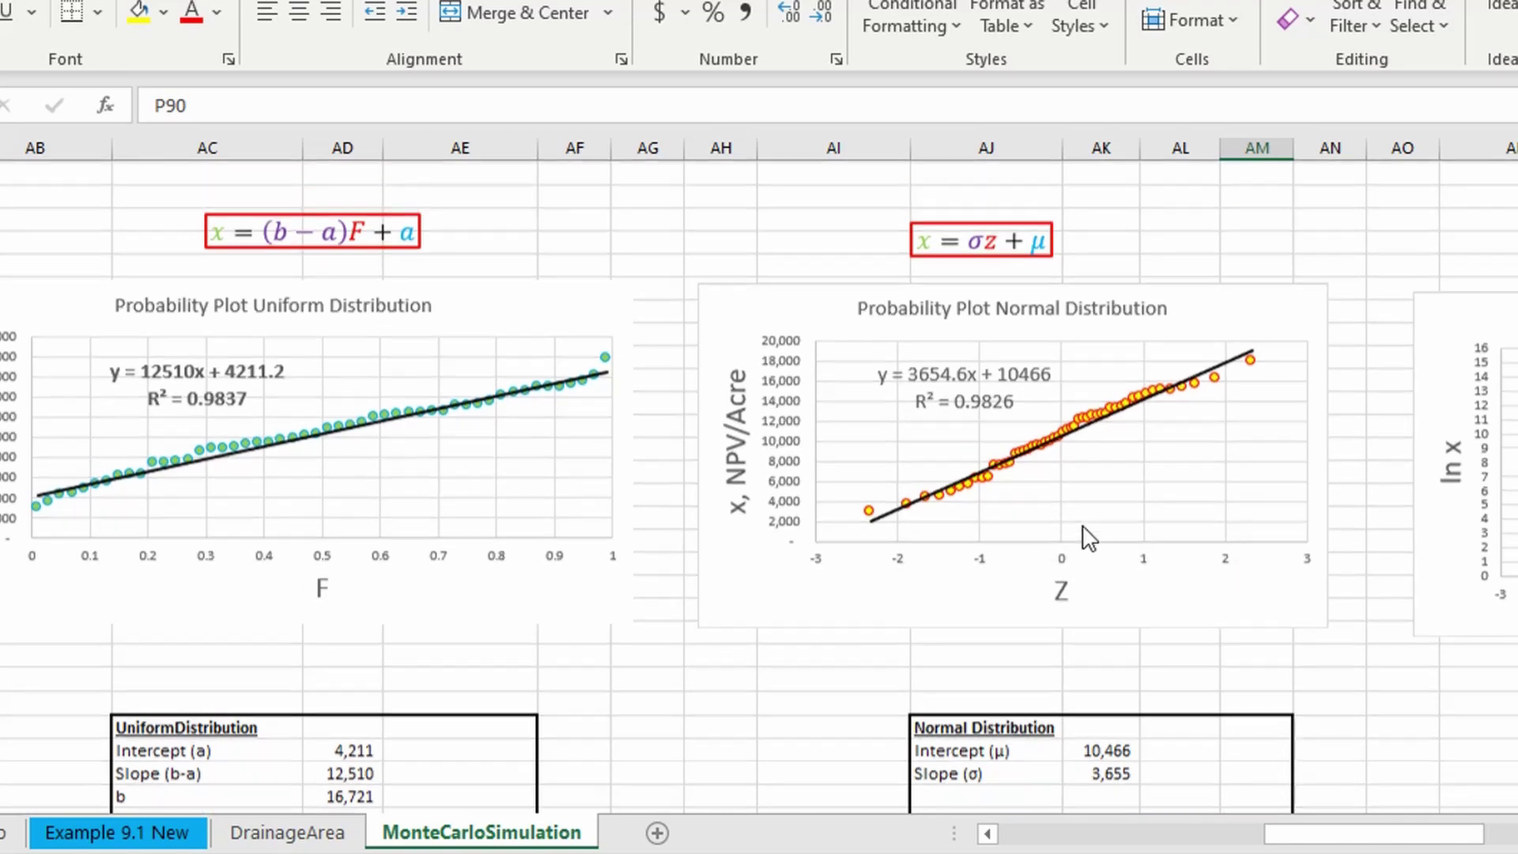
{"action": "scroll", "coordinate": [1255, 805], "scroll_direction": "down", "scroll_amount": 1}
{"action": "left_click_drag", "start_coordinate": [1289, 832], "coordinate": [1354, 844]}
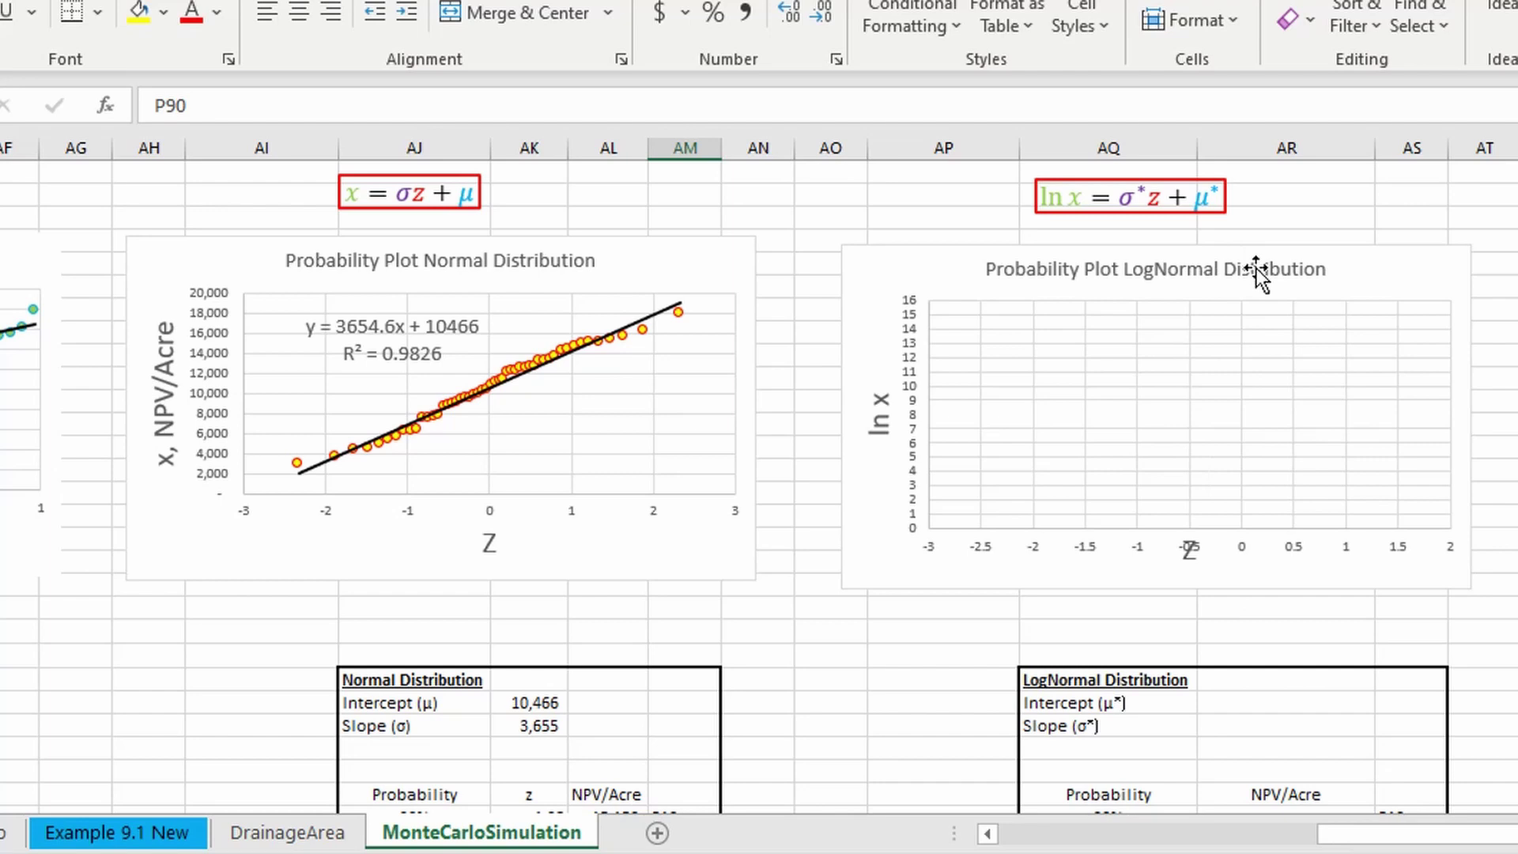